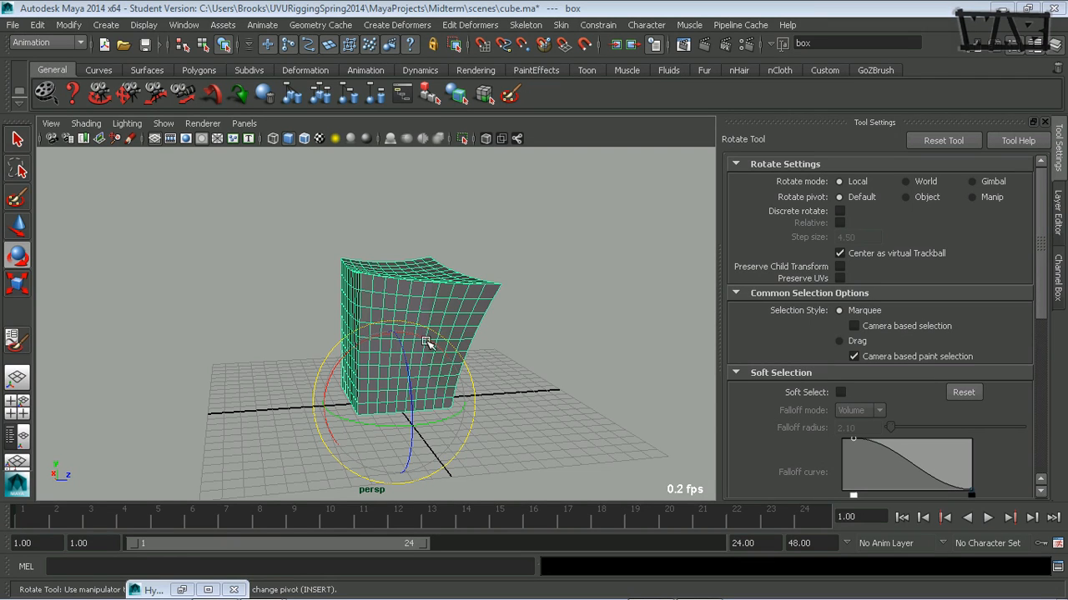
Duplicate the box and move the copy along Z to about 15.9 units beside the original
{"action": "left_click_drag", "start_coordinate": [388, 313], "coordinate": [365, 362], "text": "alt"}
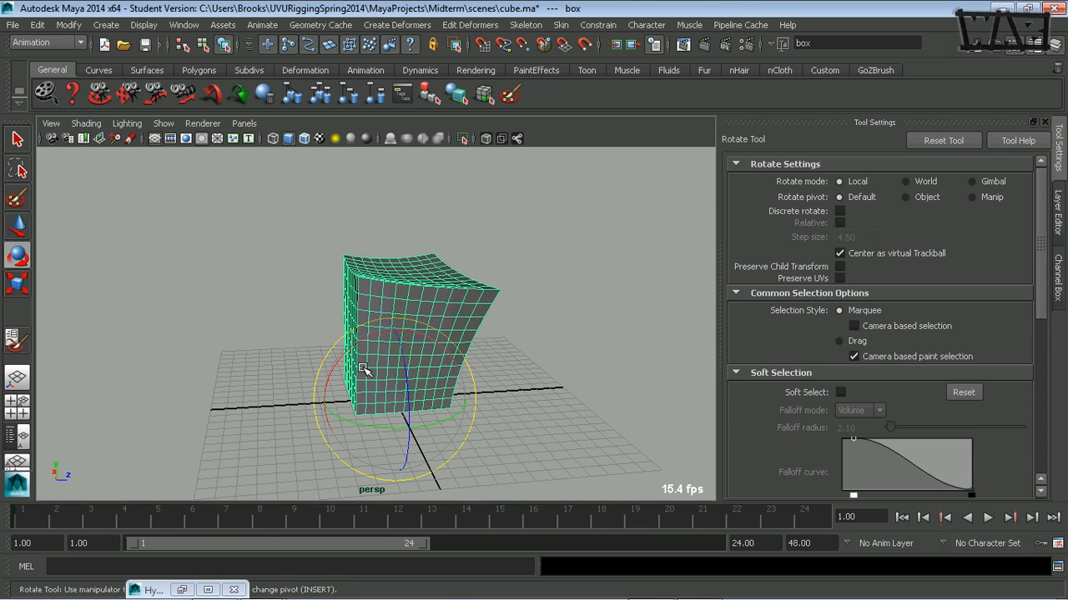
{"action": "key", "text": "w"}
{"action": "key", "text": "ctrl+d"}
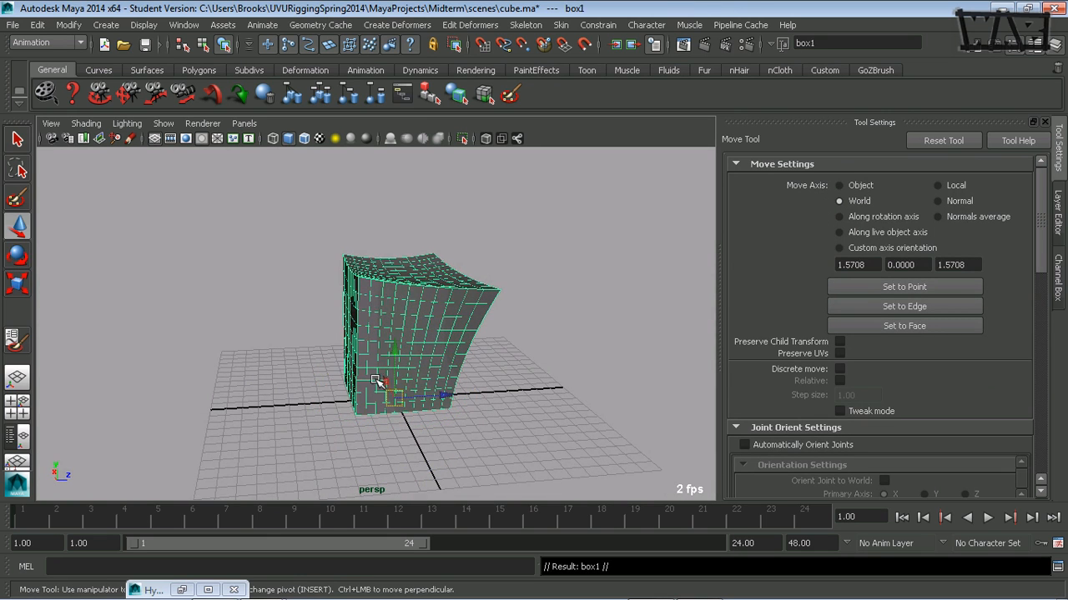
{"action": "left_click_drag", "start_coordinate": [470, 410], "coordinate": [677, 377], "text": "alt"}
{"action": "middle_click_drag", "start_coordinate": [627, 377], "coordinate": [502, 364], "text": "alt"}
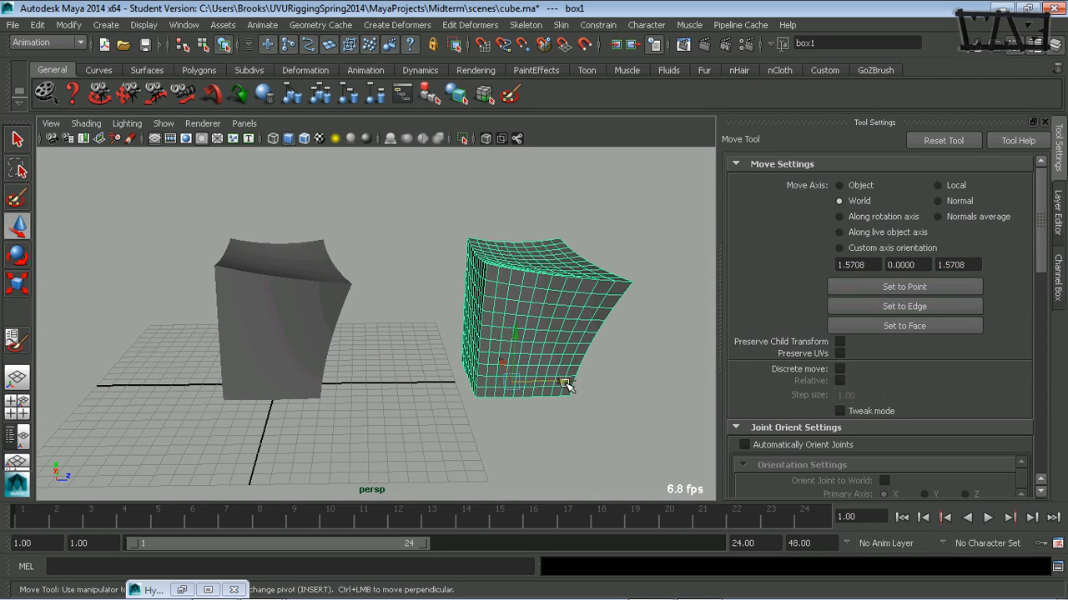
{"action": "right_click_drag", "start_coordinate": [569, 385], "coordinate": [483, 399], "text": "alt"}
{"action": "middle_click_drag", "start_coordinate": [484, 399], "coordinate": [469, 387], "text": "alt"}
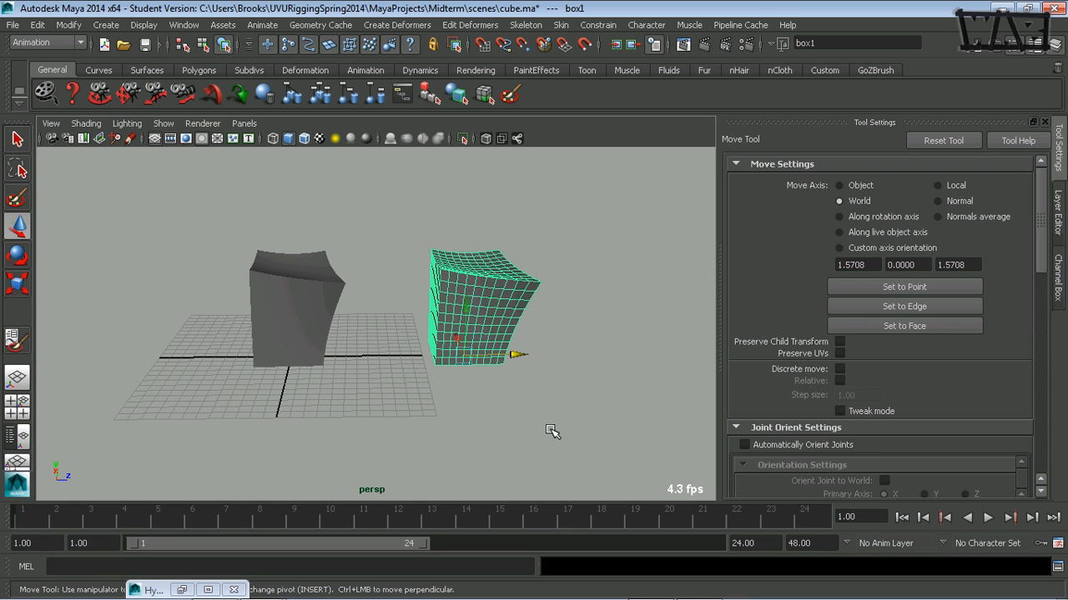
Duplicate the moved copy and place this second copy farther along Z, at about 29.8 units
{"action": "key", "text": "ctrl+d"}
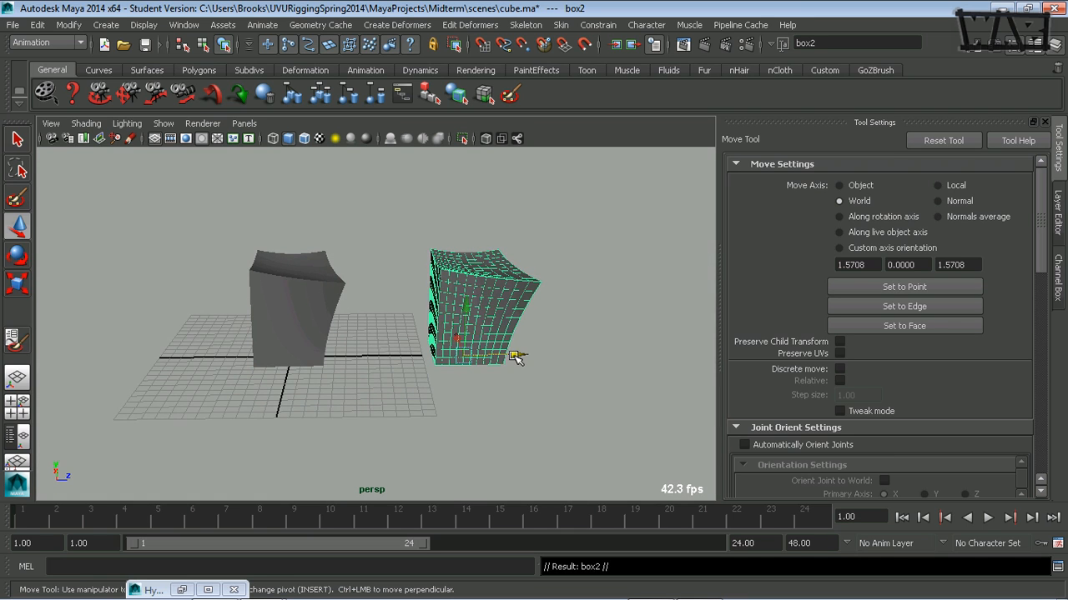
{"action": "left_click_drag", "start_coordinate": [515, 354], "coordinate": [670, 356]}
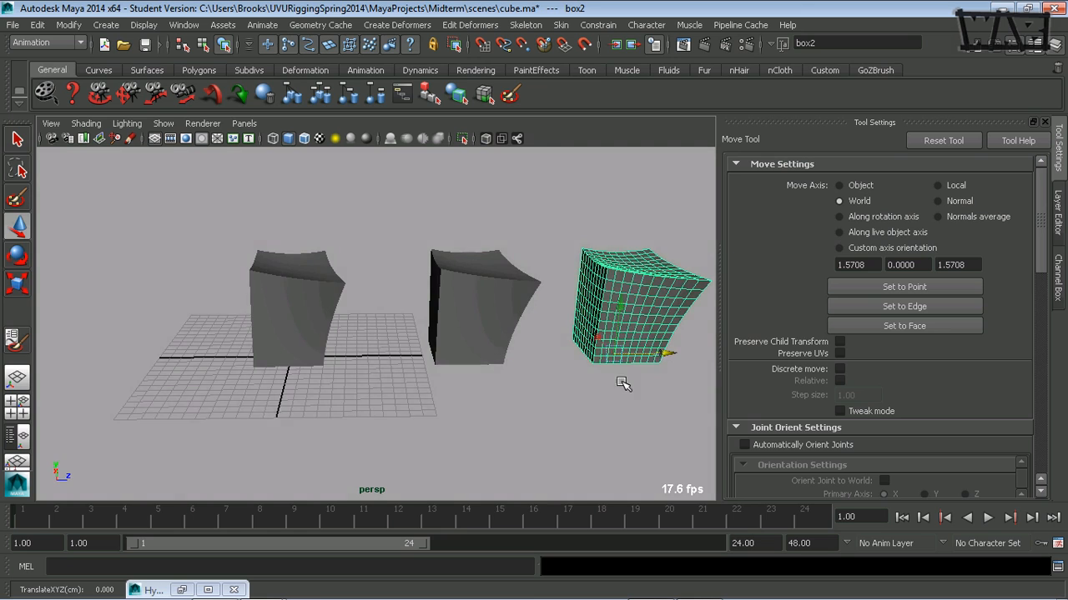
{"action": "left_click_drag", "start_coordinate": [625, 381], "coordinate": [498, 366], "text": "alt"}
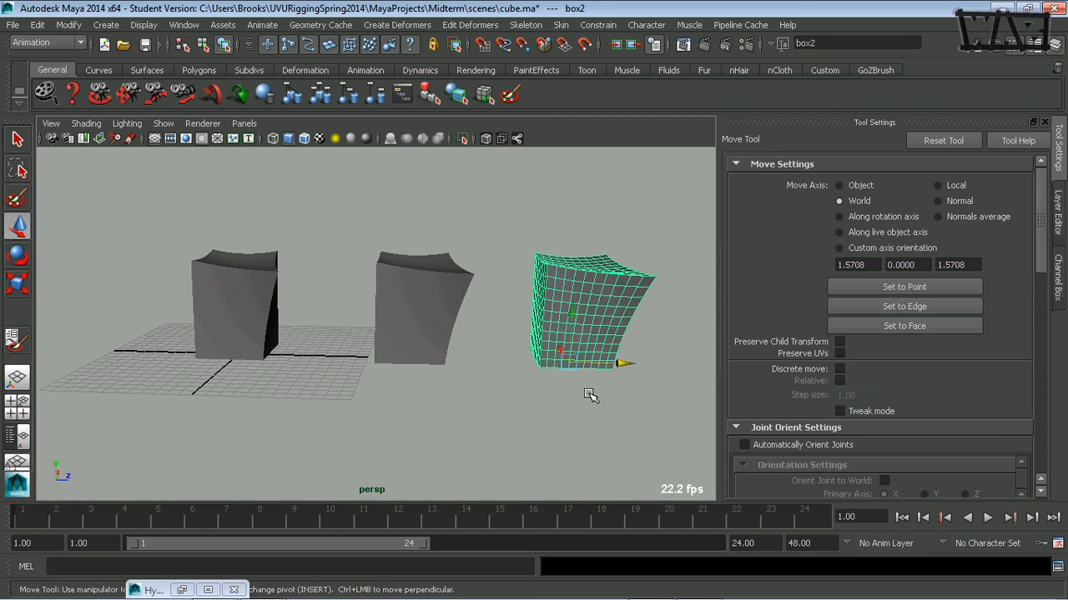
Set the Translate Z of the middle box, box1, to 15
{"action": "left_click", "coordinate": [417, 330]}
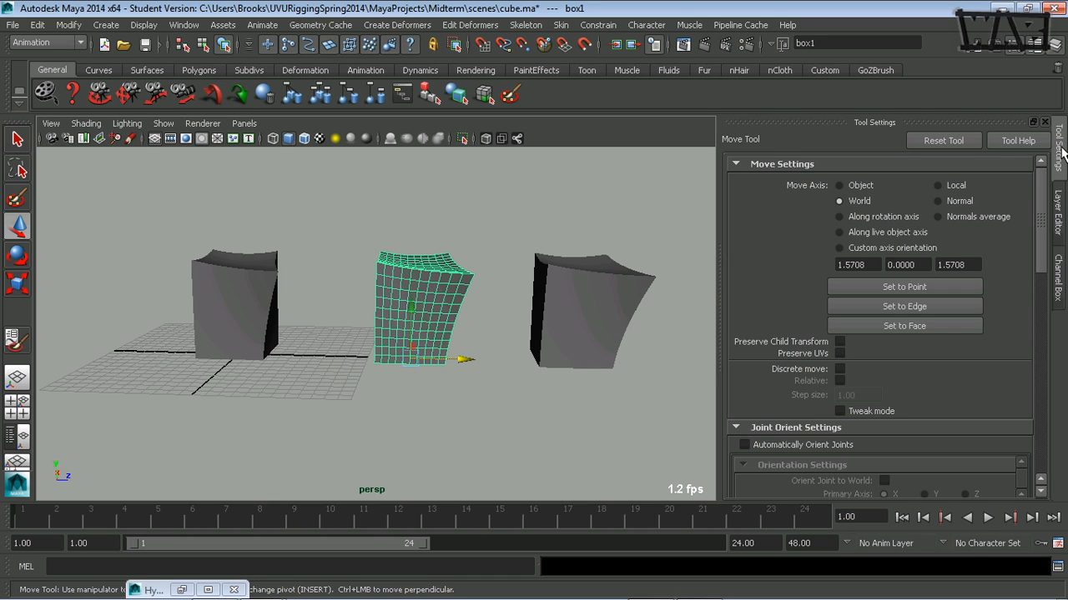
{"action": "left_click", "coordinate": [1058, 278]}
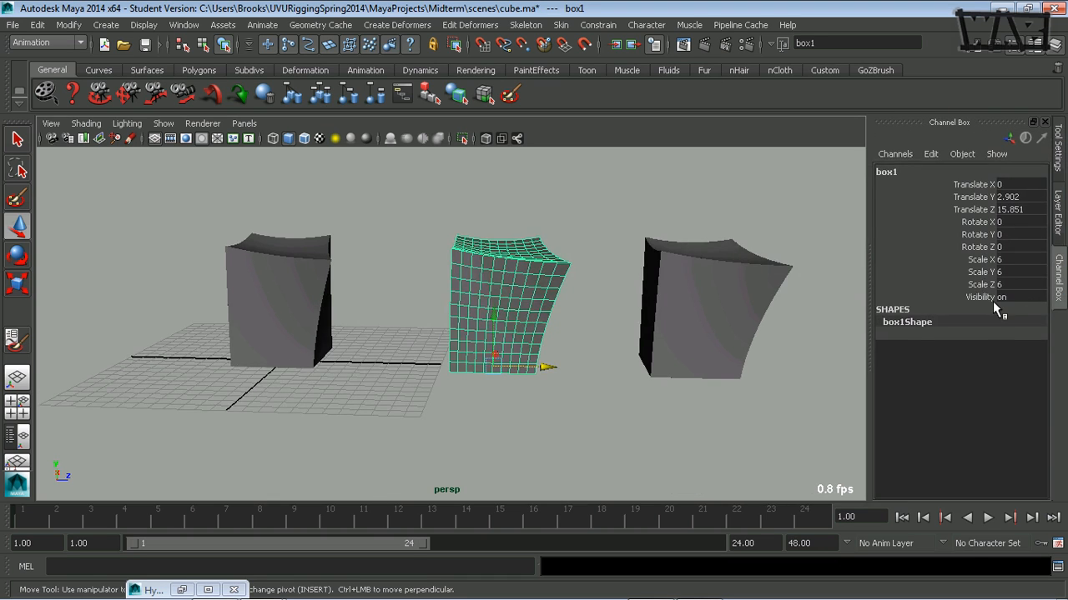
{"action": "left_click_drag", "start_coordinate": [522, 336], "coordinate": [754, 310], "text": "alt"}
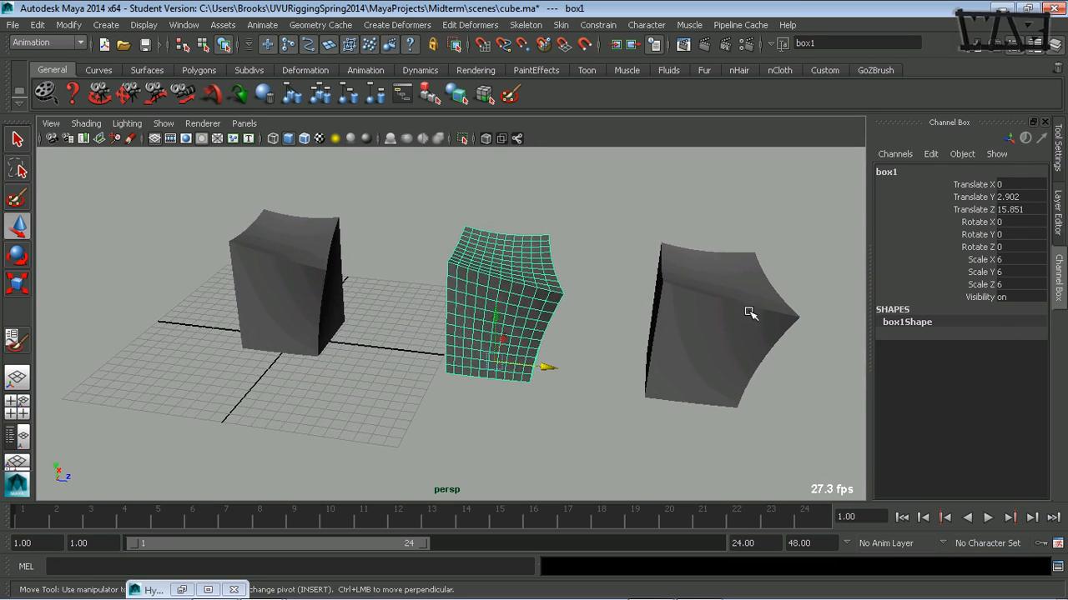
{"action": "left_click", "coordinate": [1026, 210]}
{"action": "type", "text": "15"}
{"action": "key", "text": "Return"}
Set the Translate Z of the farthest box, box2, to 30
{"action": "left_click", "coordinate": [728, 335]}
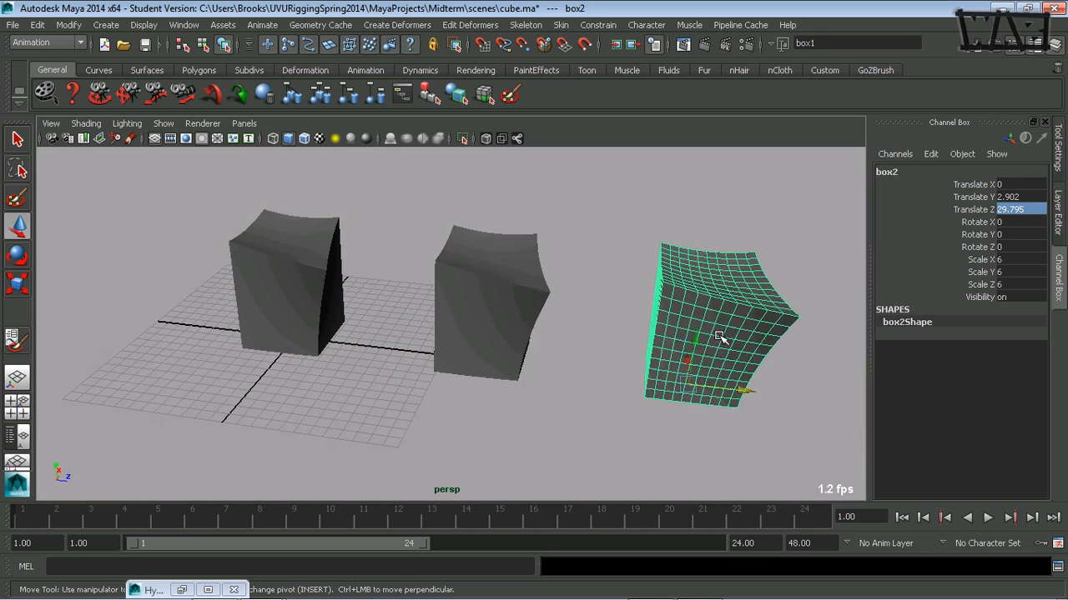
{"action": "left_click", "coordinate": [1026, 210]}
{"action": "type", "text": "30"}
{"action": "key", "text": "Return"}
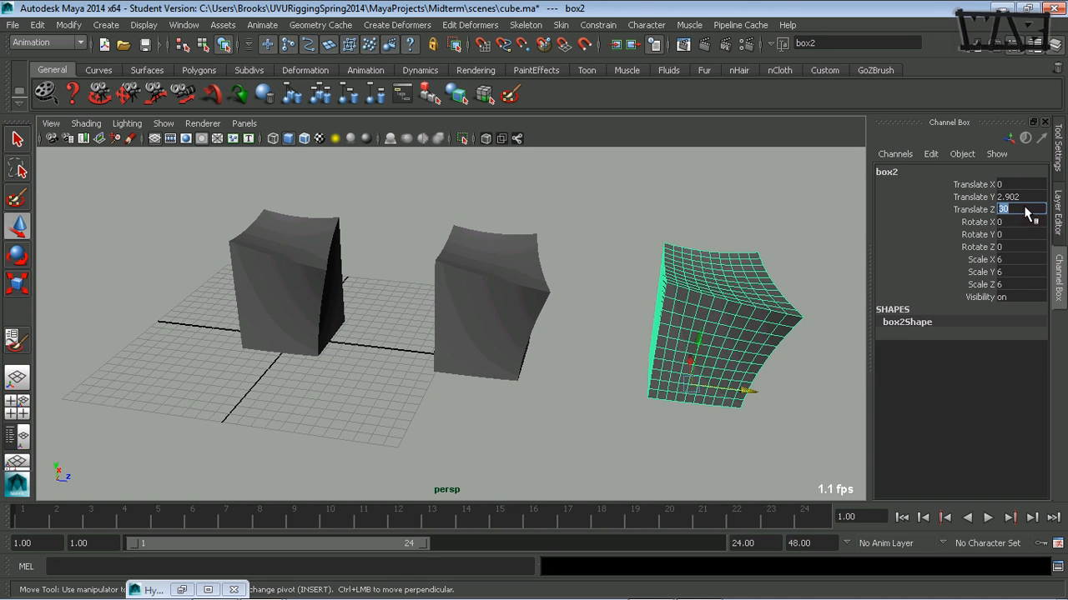
{"action": "left_click_drag", "start_coordinate": [500, 184], "coordinate": [506, 295], "text": "alt"}
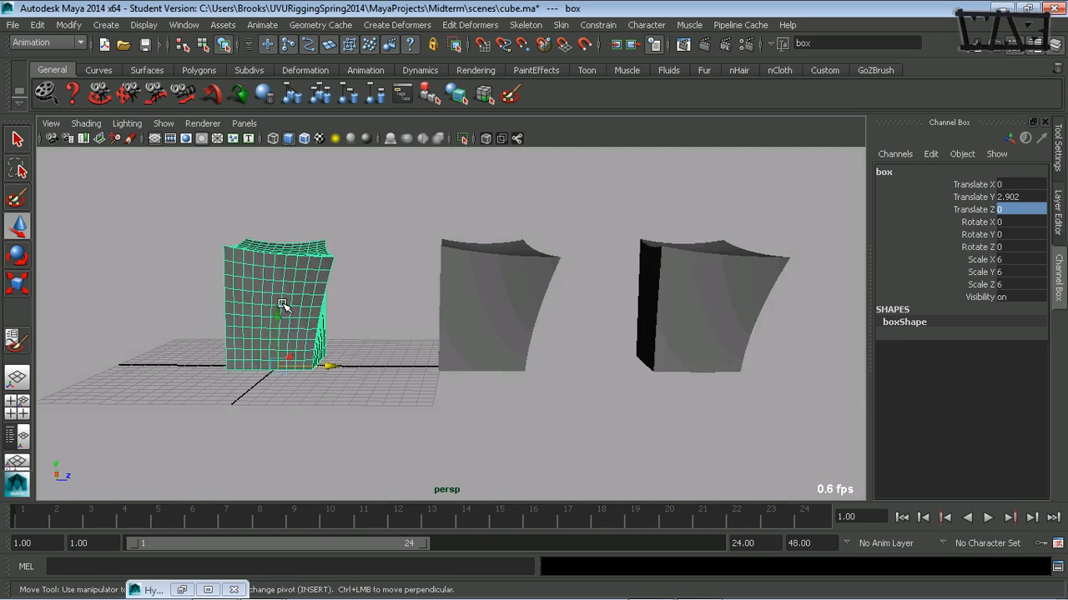
Select box2 followed by the original box and open the Create Blend Shape options
{"action": "left_click", "coordinate": [282, 304]}
{"action": "left_click", "coordinate": [679, 280]}
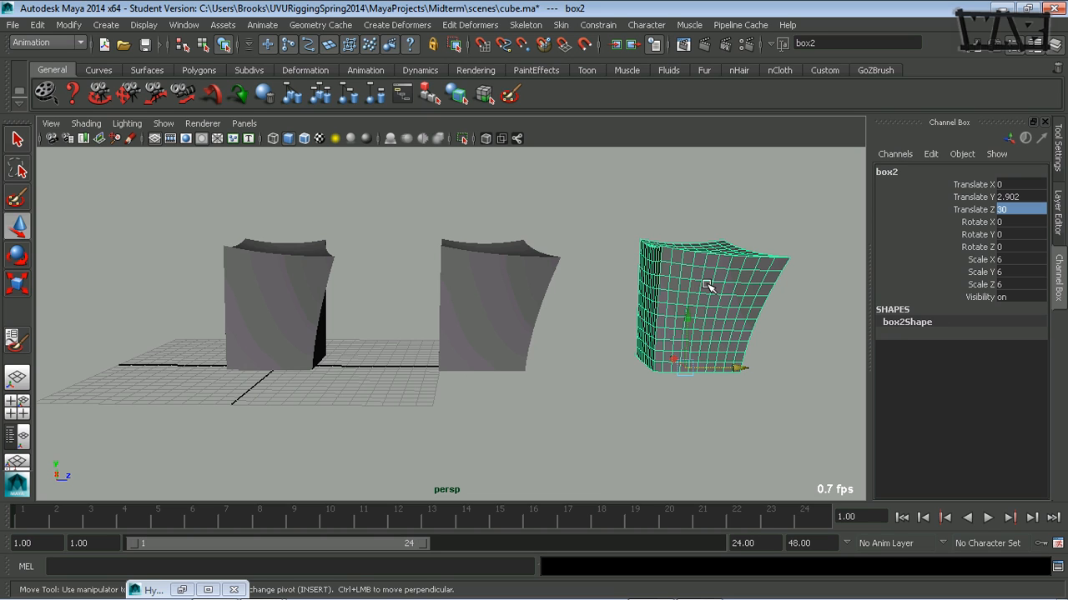
{"action": "left_click", "coordinate": [298, 294]}
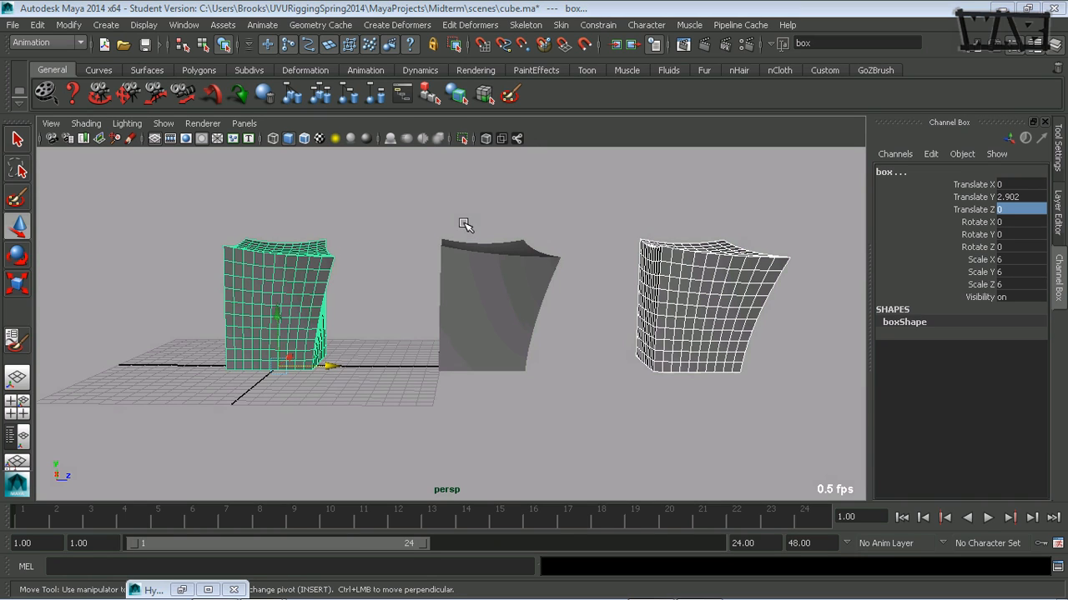
{"action": "key", "text": "space"}
{"action": "left_click", "coordinate": [380, 258]}
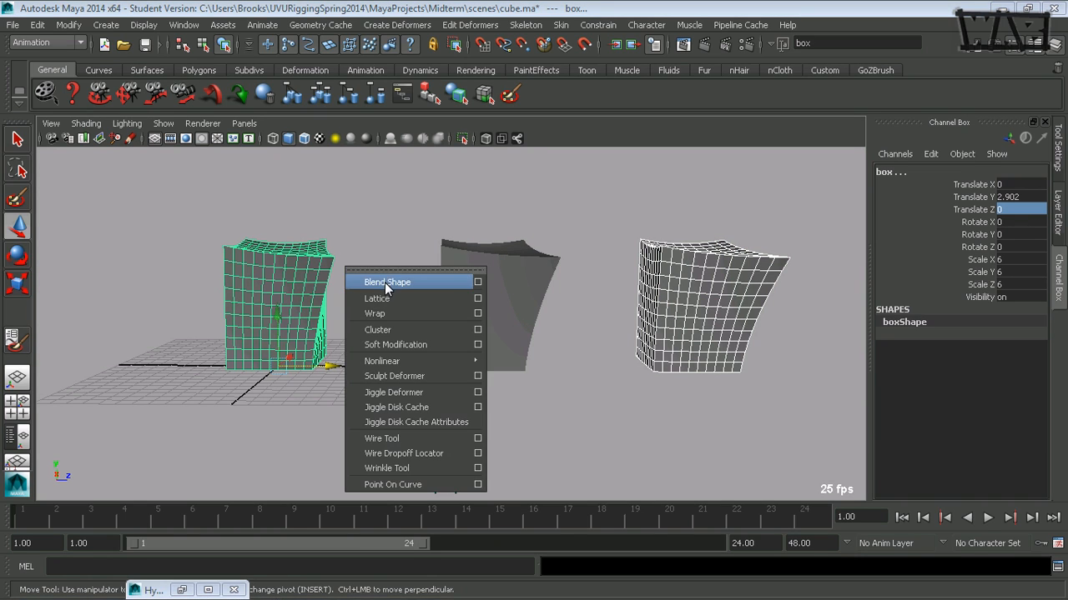
{"action": "left_click", "coordinate": [477, 283]}
{"action": "left_click_drag", "start_coordinate": [874, 206], "coordinate": [776, 162]}
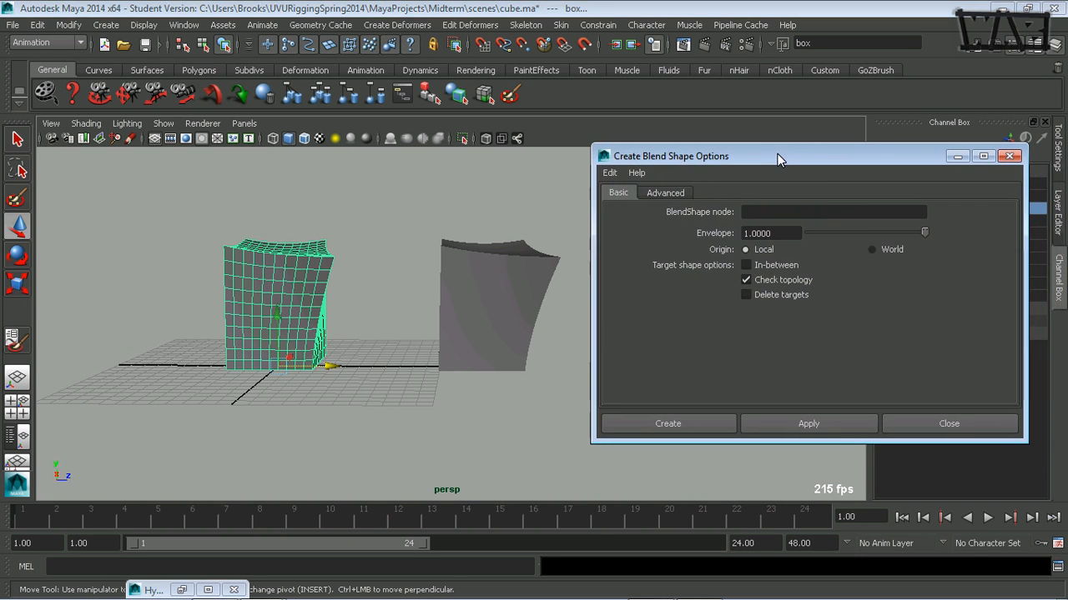
Name the BlendShape node number1
{"action": "left_click", "coordinate": [792, 212]}
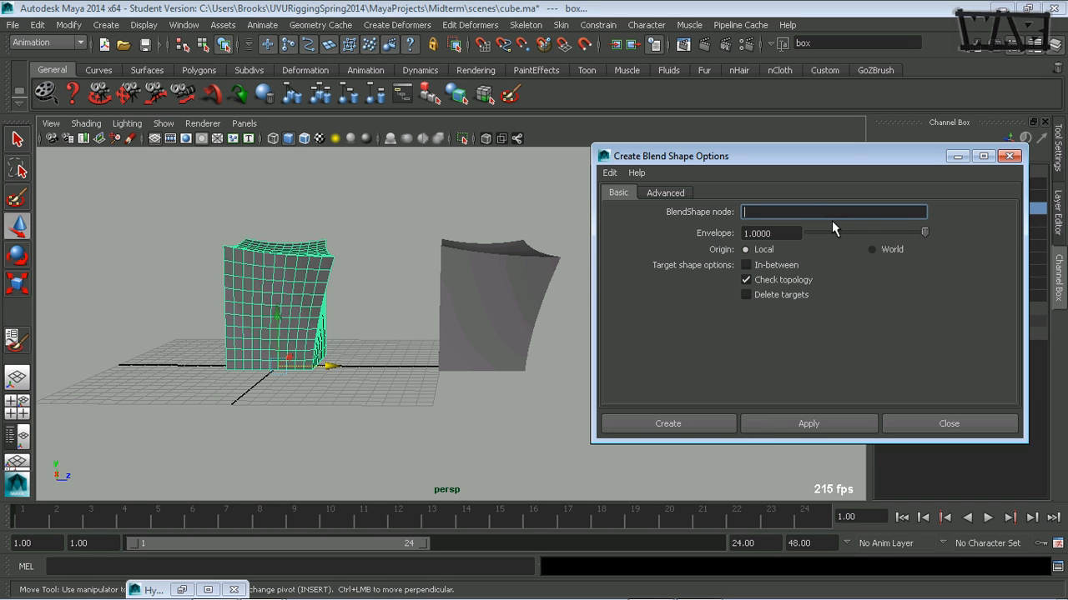
{"action": "type", "text": "Number1"}
{"action": "key", "text": "Home"}
{"action": "key", "text": "Delete"}
{"action": "type", "text": "n"}
Review the deformation order choices, keep Front of chain, and create the blend shape
{"action": "left_click", "coordinate": [663, 193]}
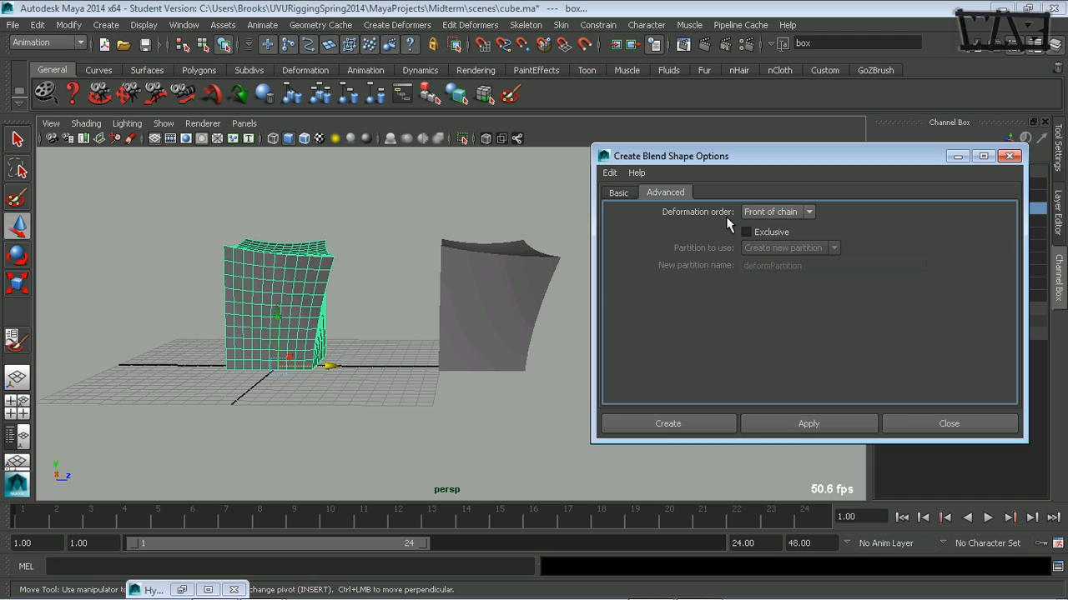
{"action": "left_click", "coordinate": [800, 210]}
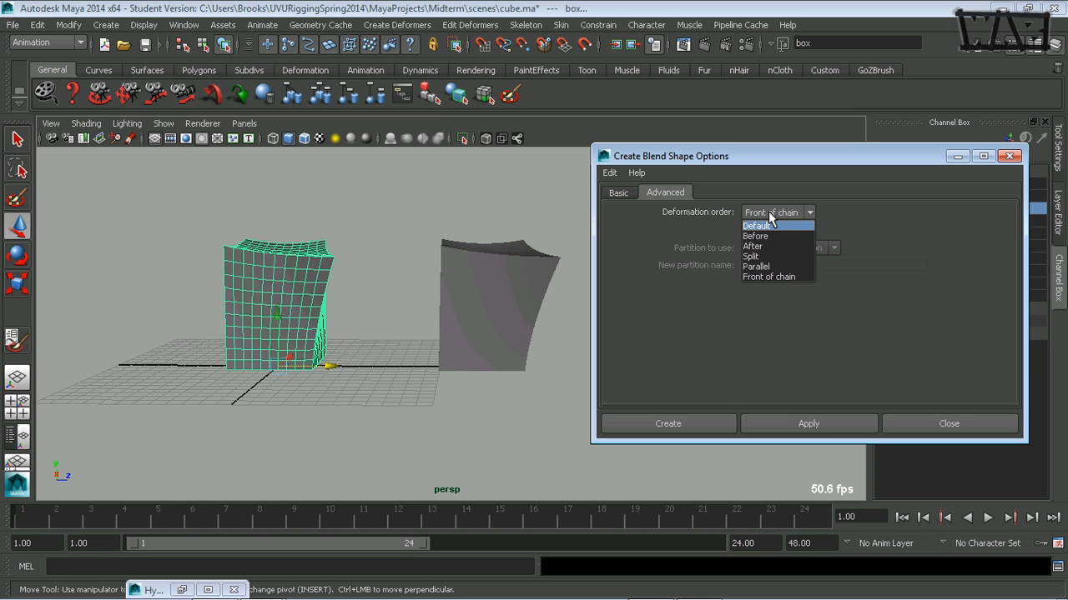
{"action": "left_click", "coordinate": [769, 213]}
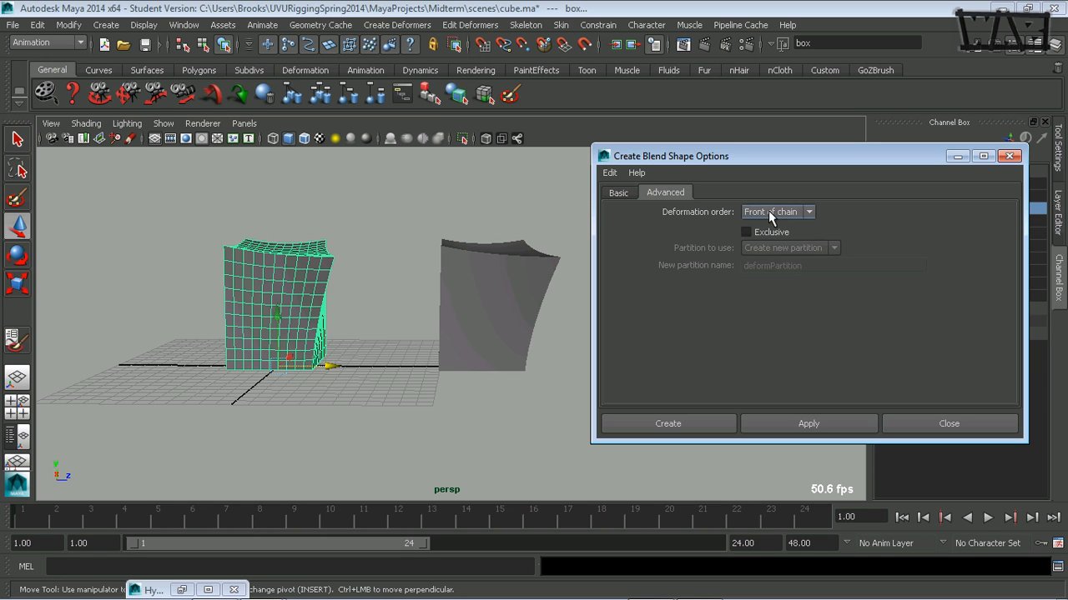
{"action": "left_click", "coordinate": [620, 194]}
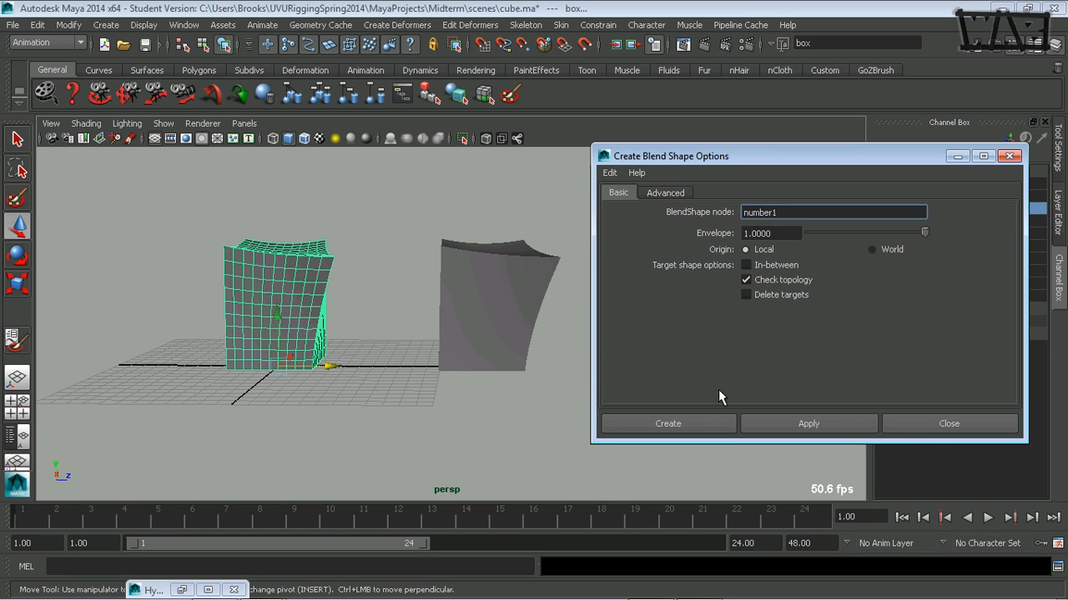
{"action": "left_click", "coordinate": [703, 419]}
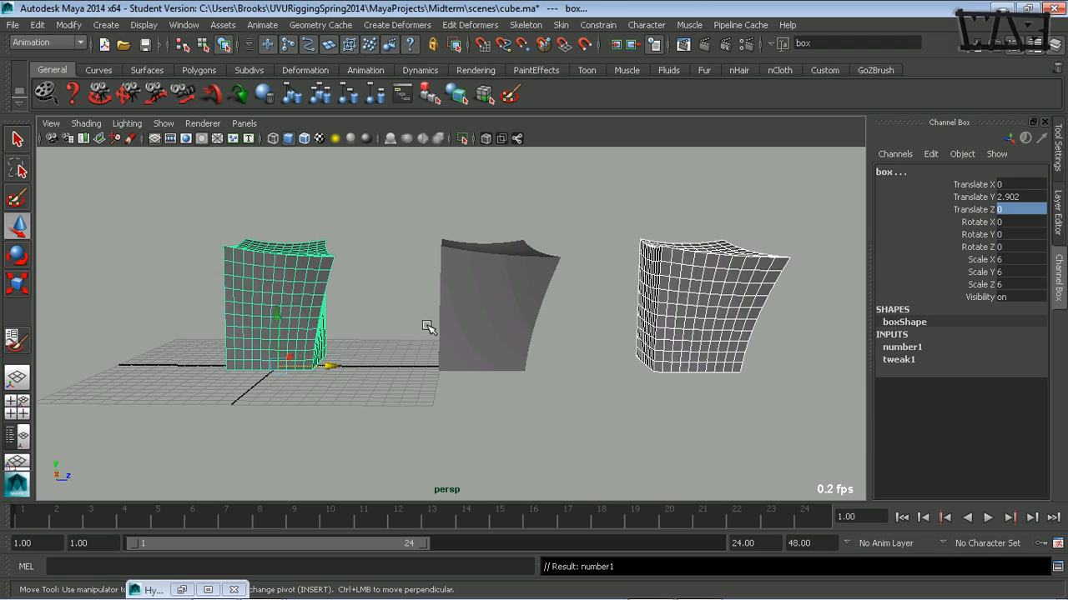
Select only the original box and open the Blend Shape editor
{"action": "left_click", "coordinate": [355, 327]}
{"action": "left_click", "coordinate": [308, 321]}
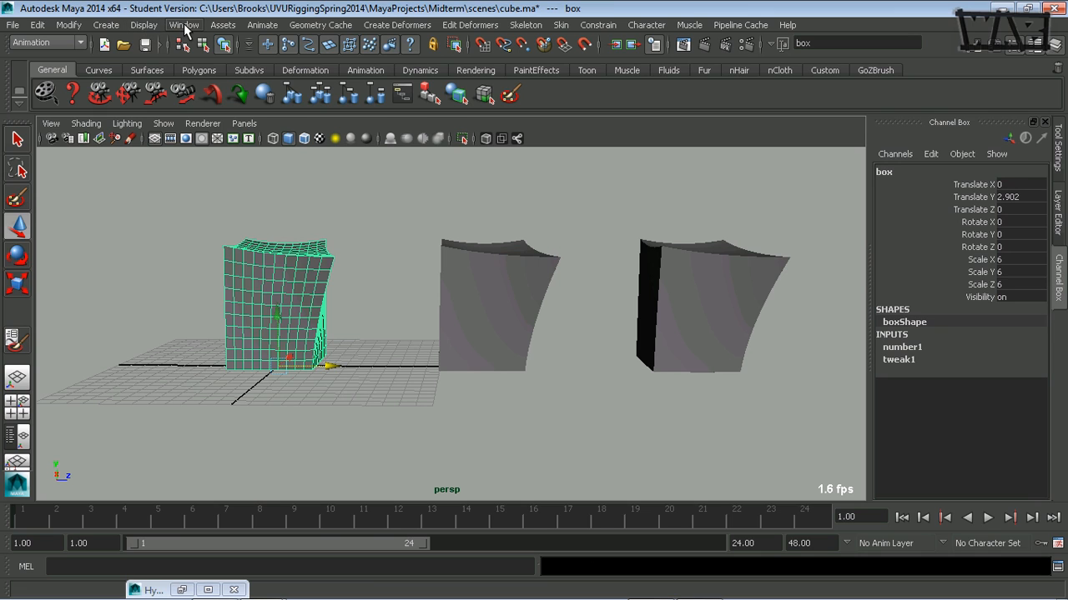
{"action": "left_click", "coordinate": [184, 25]}
{"action": "mouse_move", "coordinate": [260, 79]}
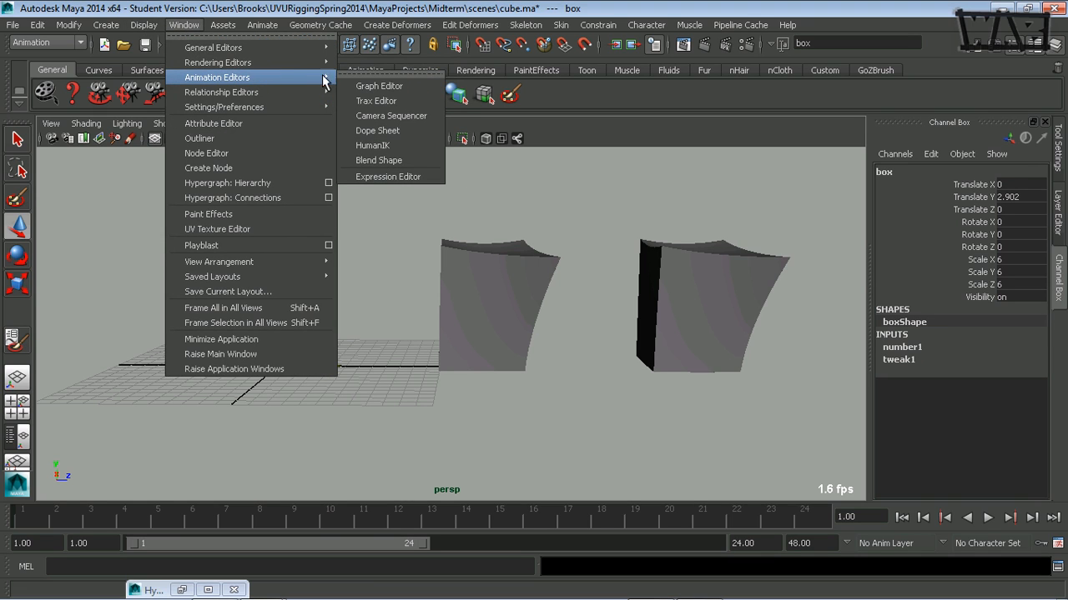
{"action": "left_click", "coordinate": [384, 161]}
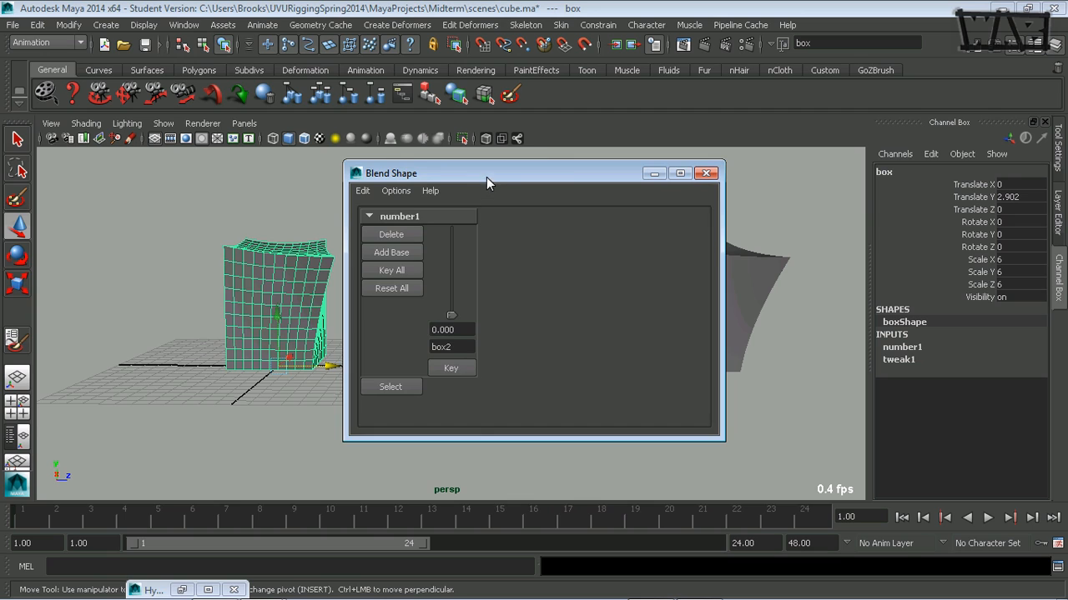
{"action": "left_click_drag", "start_coordinate": [486, 177], "coordinate": [505, 243]}
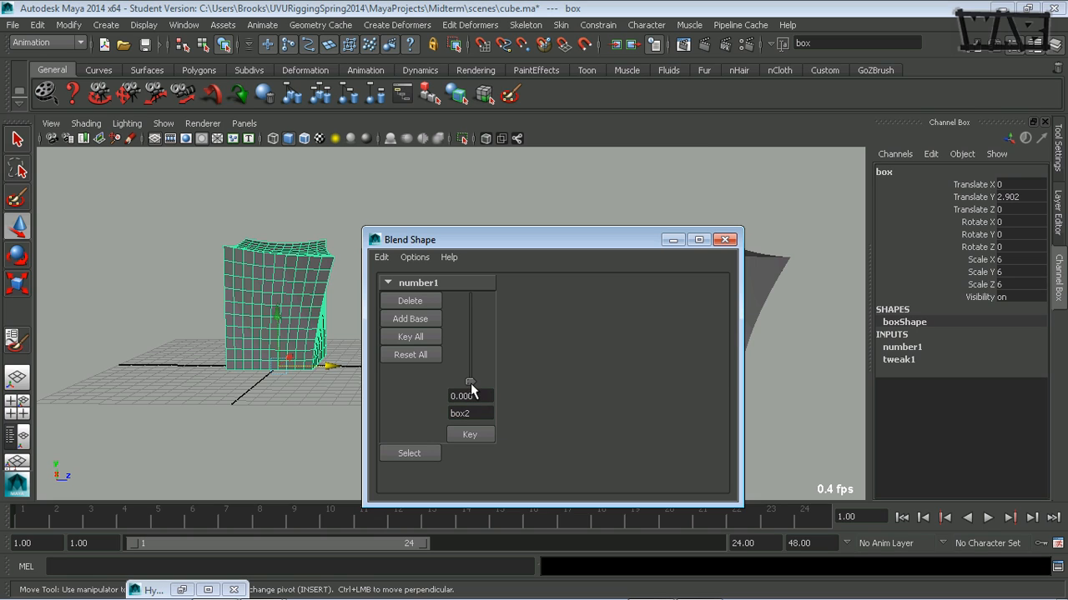
Try raising the box2 weight of the number1 blend shape and minimize the editor
{"action": "left_click_drag", "start_coordinate": [472, 376], "coordinate": [482, 318]}
{"action": "left_click", "coordinate": [674, 239]}
Select box2, try shifting it about 2.27 units along Z and undo that, and switch it to vertex component mode
{"action": "left_click", "coordinate": [694, 314]}
{"action": "left_click", "coordinate": [689, 314]}
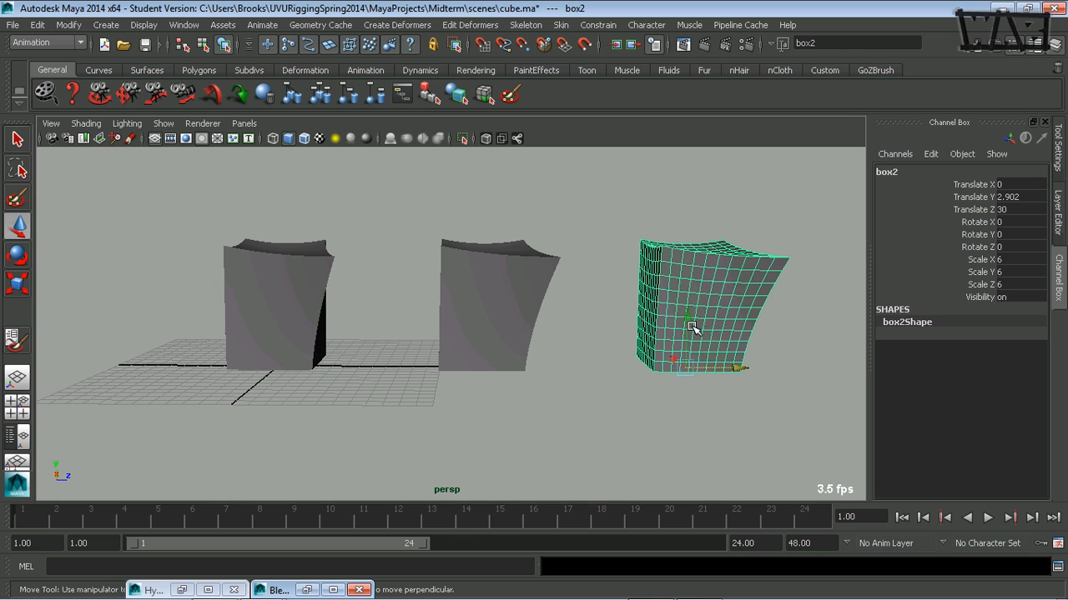
{"action": "left_click_drag", "start_coordinate": [740, 366], "coordinate": [768, 365]}
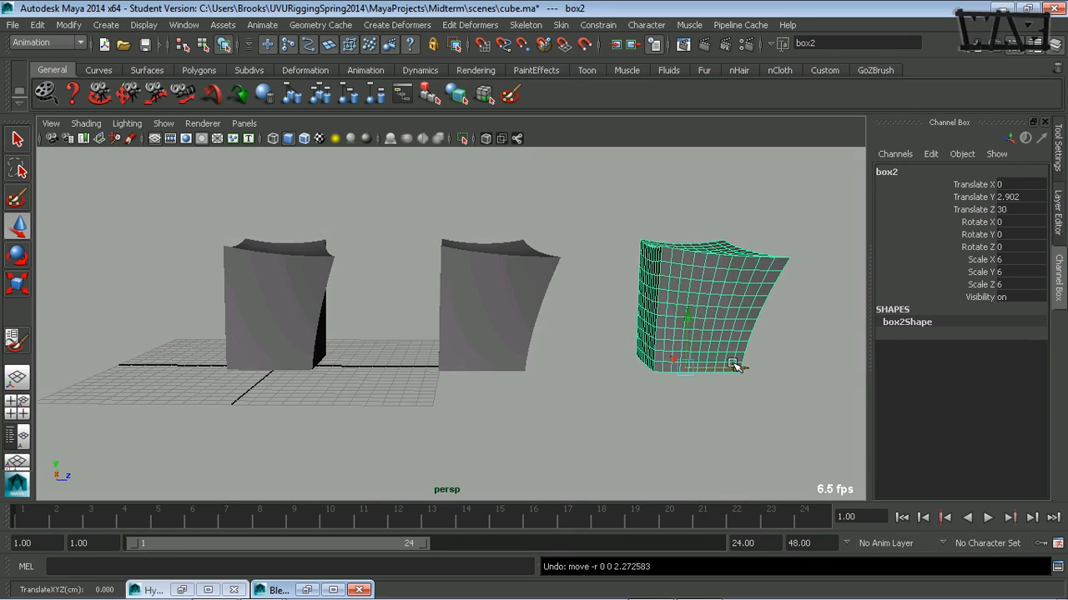
{"action": "key", "text": "F8"}
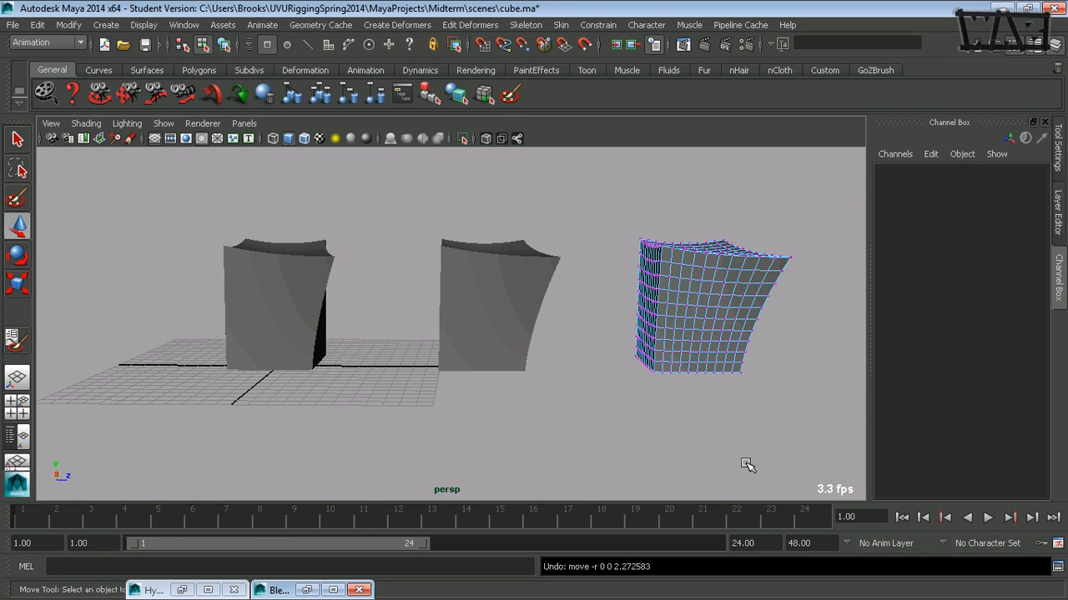
{"action": "key", "text": "g"}
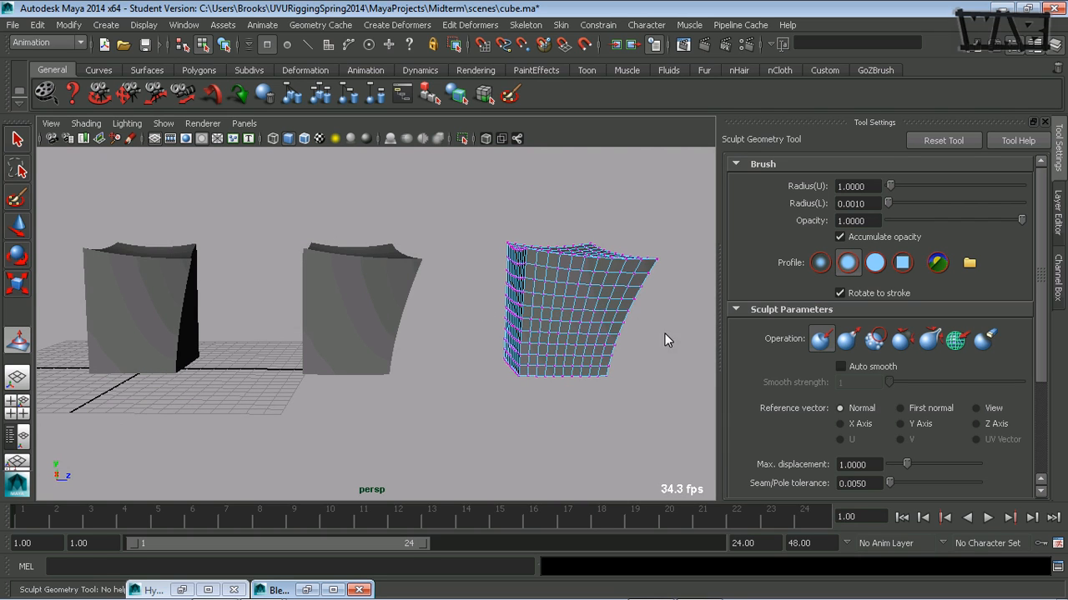
{"action": "left_click", "coordinate": [847, 339]}
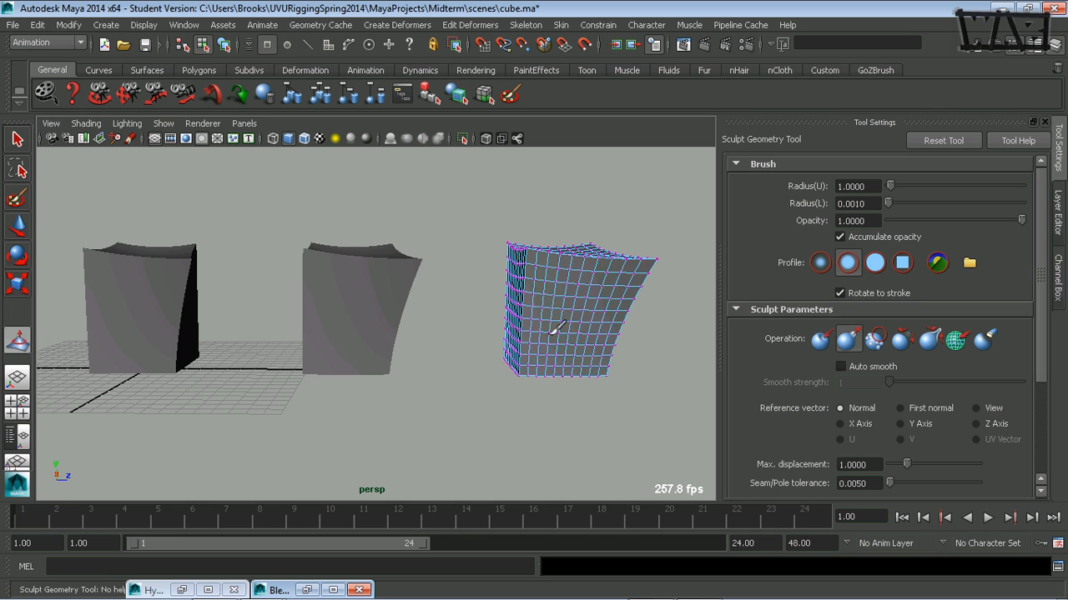
{"action": "scroll", "coordinate": [507, 332], "scroll_direction": "down", "scroll_amount": 2}
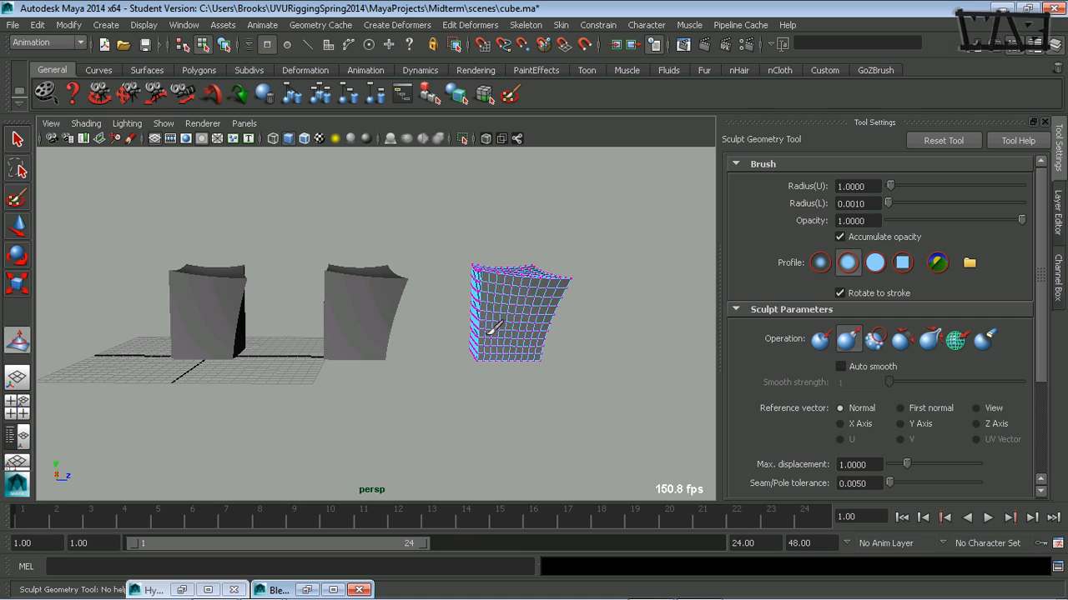
Activate the Move tool and select the vertices around the upper outer corner of box2
{"action": "key", "text": "w"}
{"action": "scroll", "coordinate": [517, 323], "scroll_direction": "up", "scroll_amount": 2}
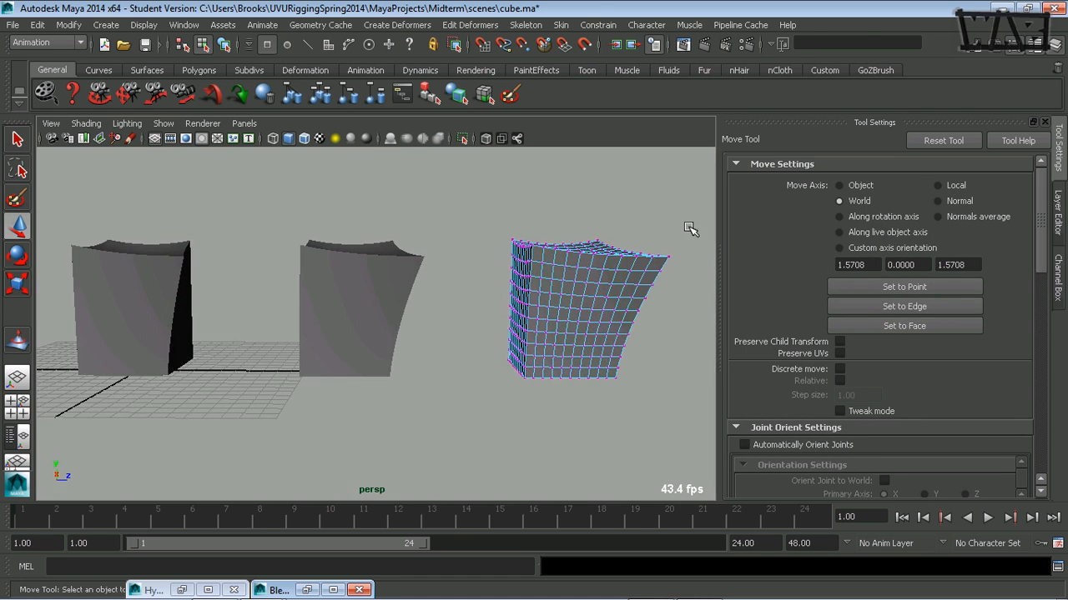
{"action": "left_click_drag", "start_coordinate": [689, 228], "coordinate": [582, 322]}
{"action": "middle_click_drag", "start_coordinate": [610, 301], "coordinate": [549, 304], "text": "alt"}
{"action": "right_click_drag", "start_coordinate": [592, 318], "coordinate": [449, 332], "text": "alt"}
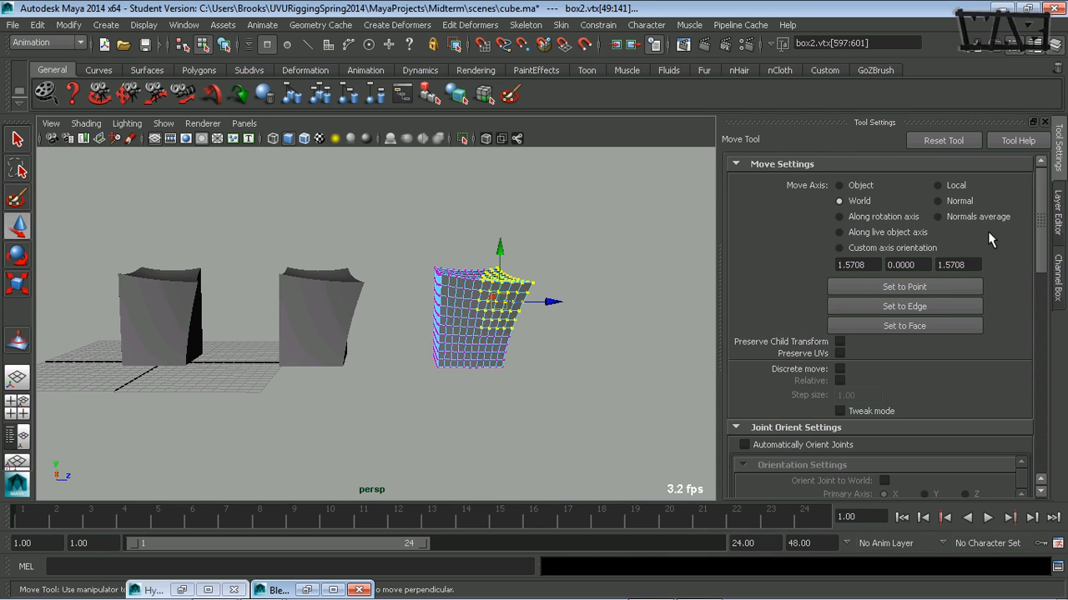
Turn on soft selection for the Move tool and set its falloff radius to 2.99
{"action": "left_click_drag", "start_coordinate": [1040, 220], "coordinate": [1044, 414]}
{"action": "scroll", "coordinate": [963, 294], "scroll_direction": "up", "scroll_amount": 5}
{"action": "left_click", "coordinate": [841, 267]}
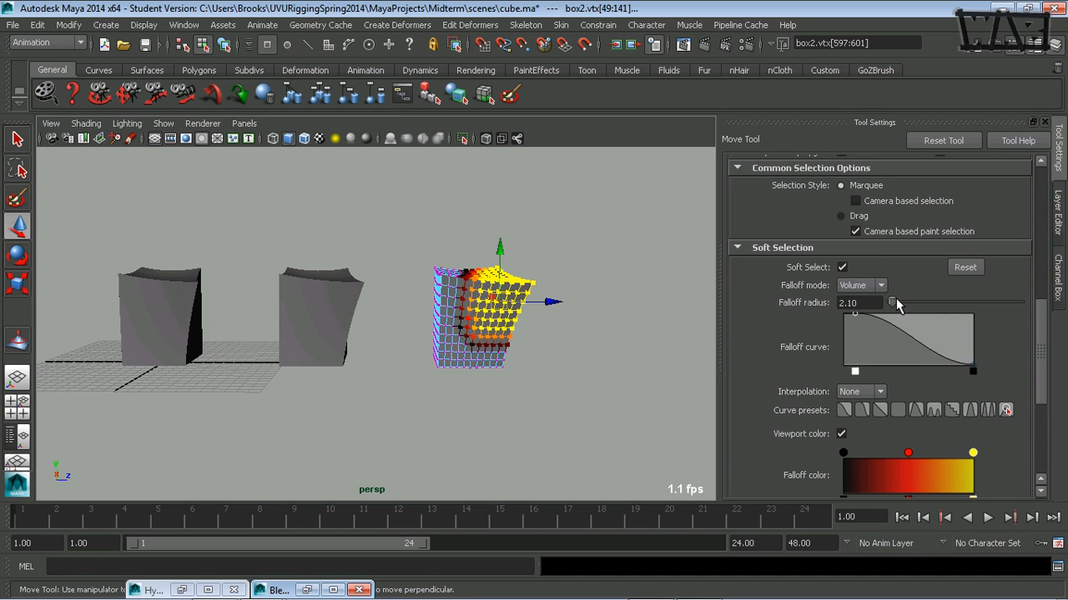
{"action": "left_click_drag", "start_coordinate": [895, 302], "coordinate": [893, 302]}
Narrow the selection to box2's top outer corner vertices and pull them outward along Z with soft falloff
{"action": "right_click_drag", "start_coordinate": [550, 330], "coordinate": [684, 317], "text": "alt"}
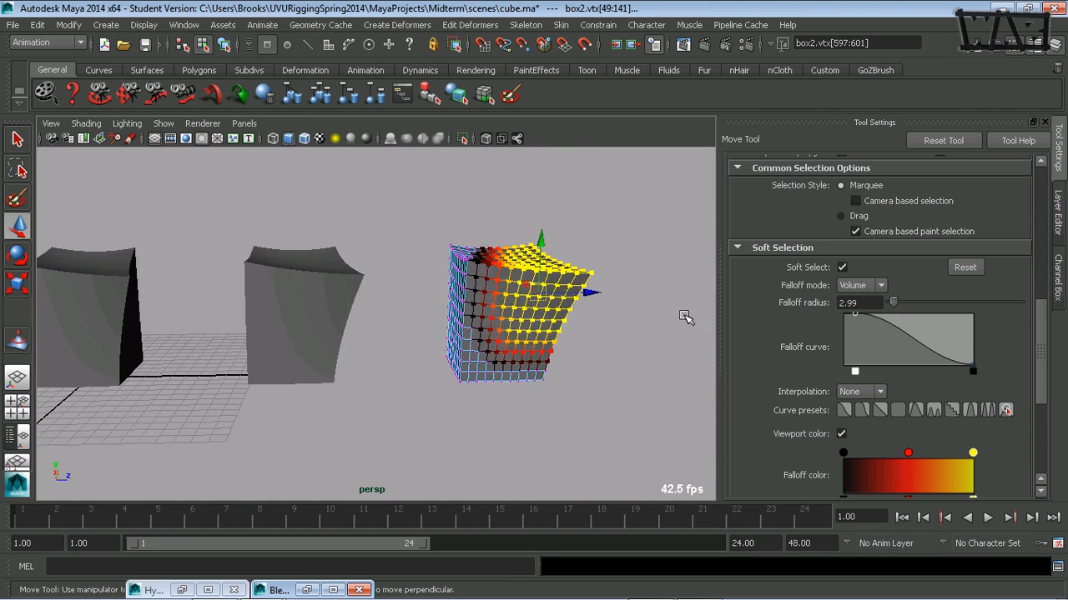
{"action": "left_click_drag", "start_coordinate": [684, 317], "coordinate": [533, 332], "text": "alt"}
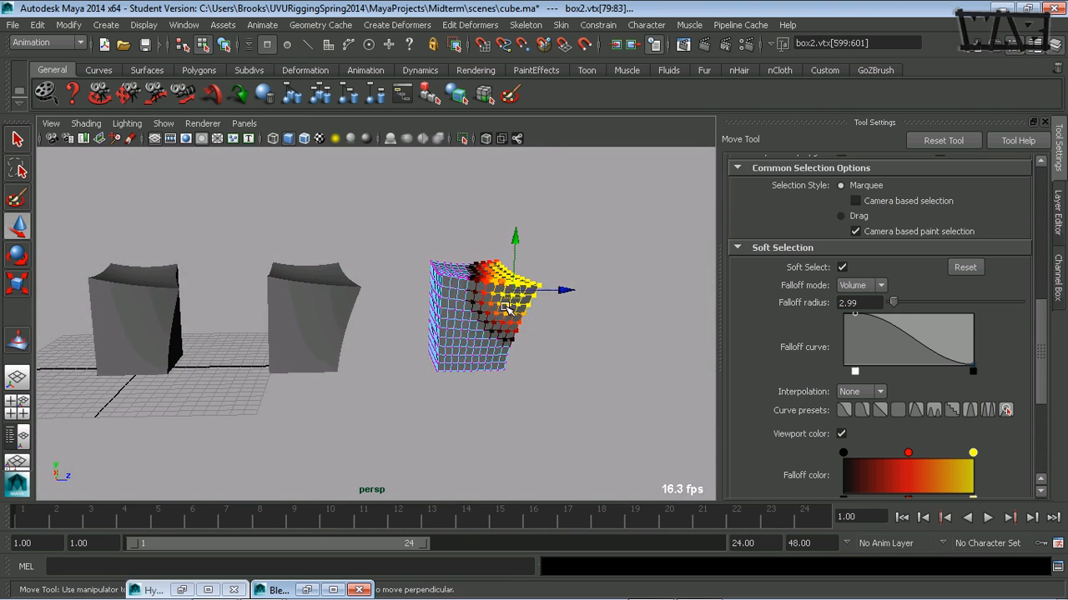
{"action": "left_click_drag", "start_coordinate": [562, 292], "coordinate": [613, 289]}
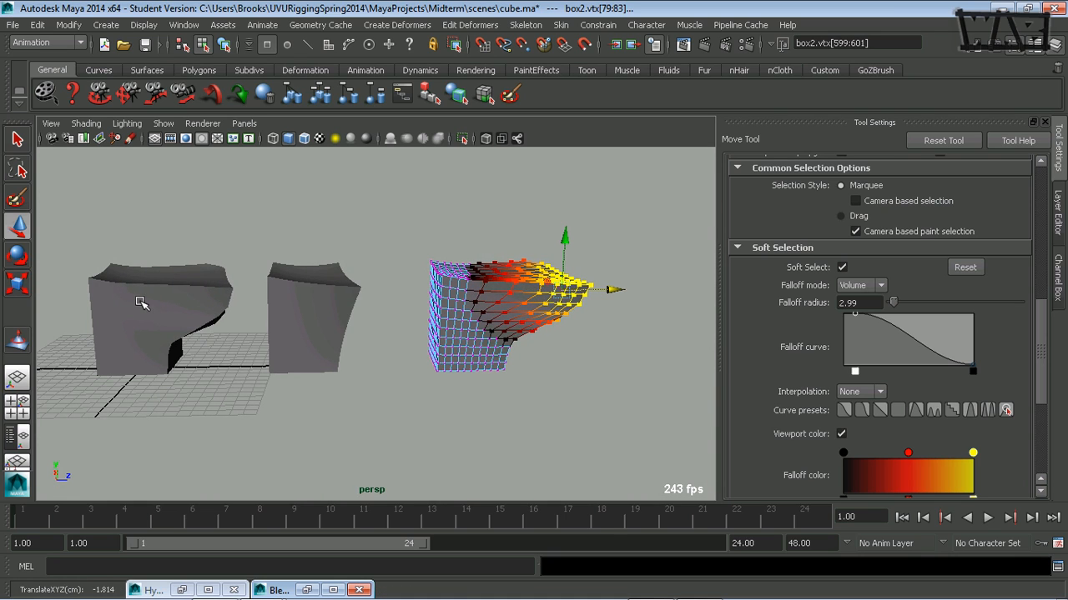
Restore the Blend Shape editor, move it beside the models, and set number1's box2 weight to 0.651
{"action": "left_click_drag", "start_coordinate": [148, 333], "coordinate": [222, 326], "text": "alt"}
{"action": "middle_click_drag", "start_coordinate": [222, 326], "coordinate": [291, 346], "text": "alt"}
{"action": "left_click_drag", "start_coordinate": [291, 346], "coordinate": [263, 356], "text": "alt"}
{"action": "right_click_drag", "start_coordinate": [263, 357], "coordinate": [324, 365], "text": "alt"}
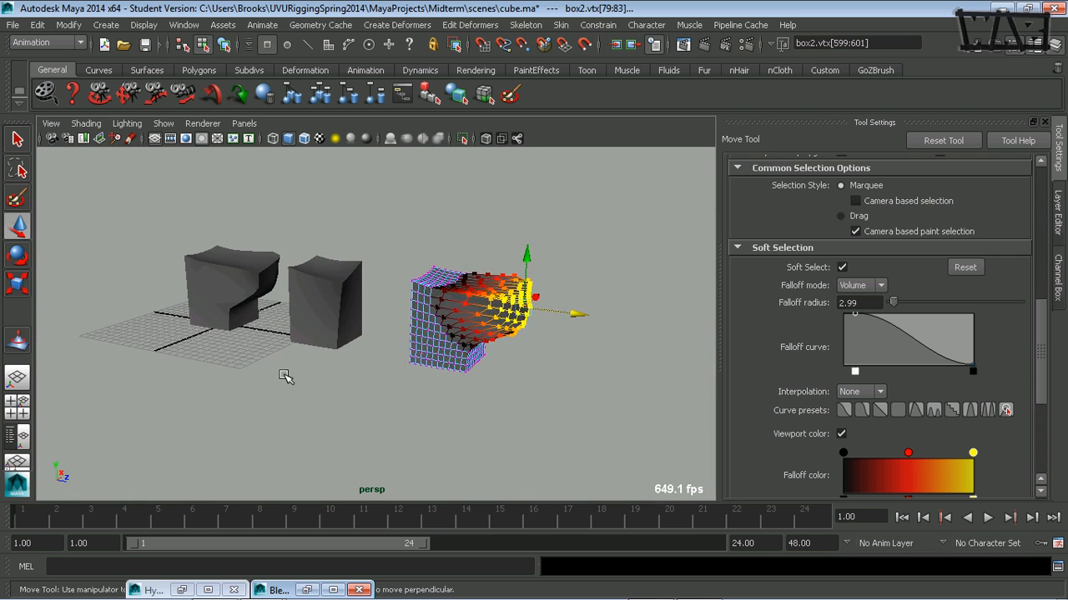
{"action": "left_click_drag", "start_coordinate": [286, 376], "coordinate": [366, 357], "text": "alt"}
{"action": "middle_click_drag", "start_coordinate": [366, 357], "coordinate": [392, 369], "text": "alt"}
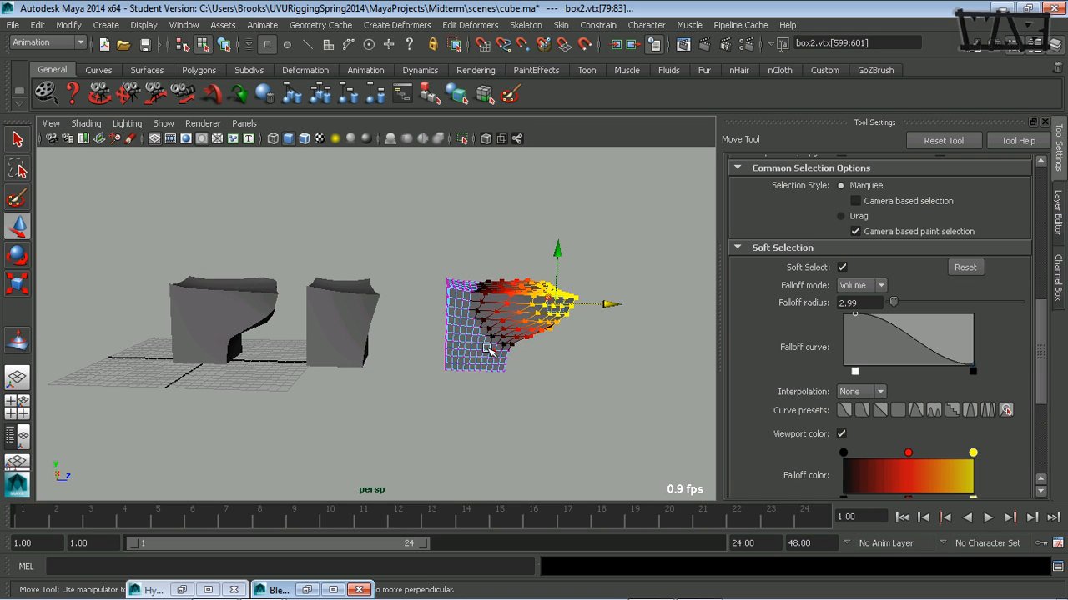
{"action": "left_click", "coordinate": [306, 589]}
{"action": "left_click_drag", "start_coordinate": [524, 237], "coordinate": [724, 177]}
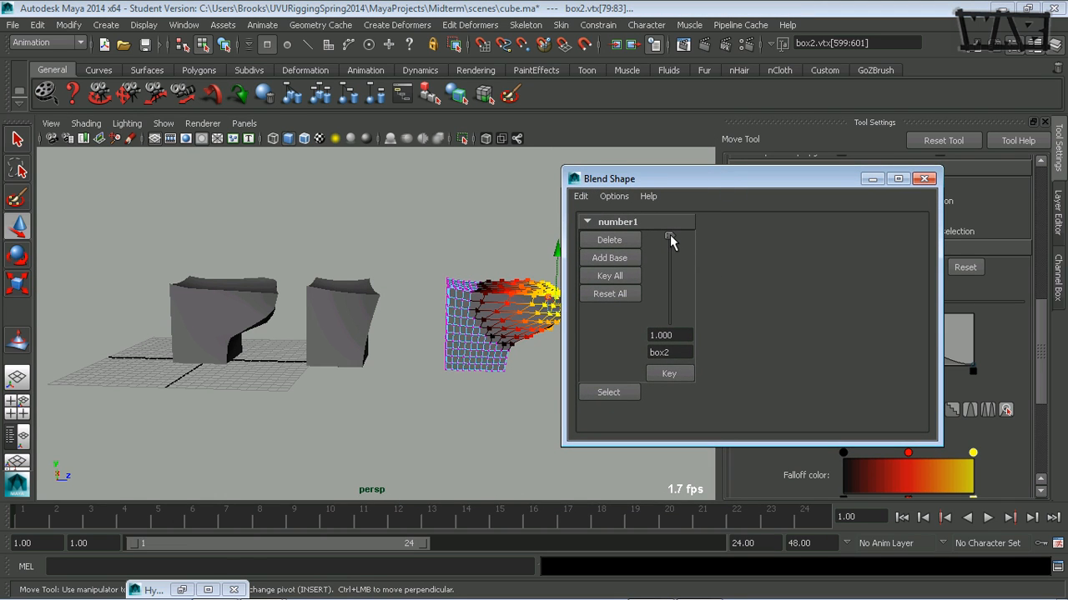
{"action": "left_click_drag", "start_coordinate": [670, 234], "coordinate": [670, 265]}
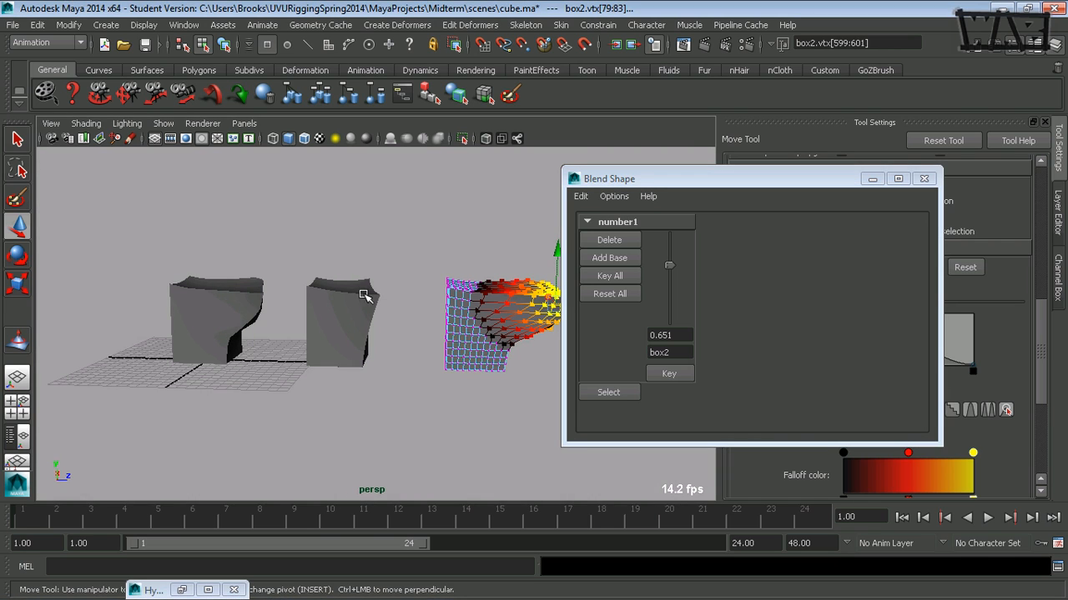
In object mode, select box1 and then the original box, and create a blend shape node named number2
{"action": "key", "text": "F8"}
{"action": "left_click", "coordinate": [350, 317]}
{"action": "left_click", "coordinate": [229, 340]}
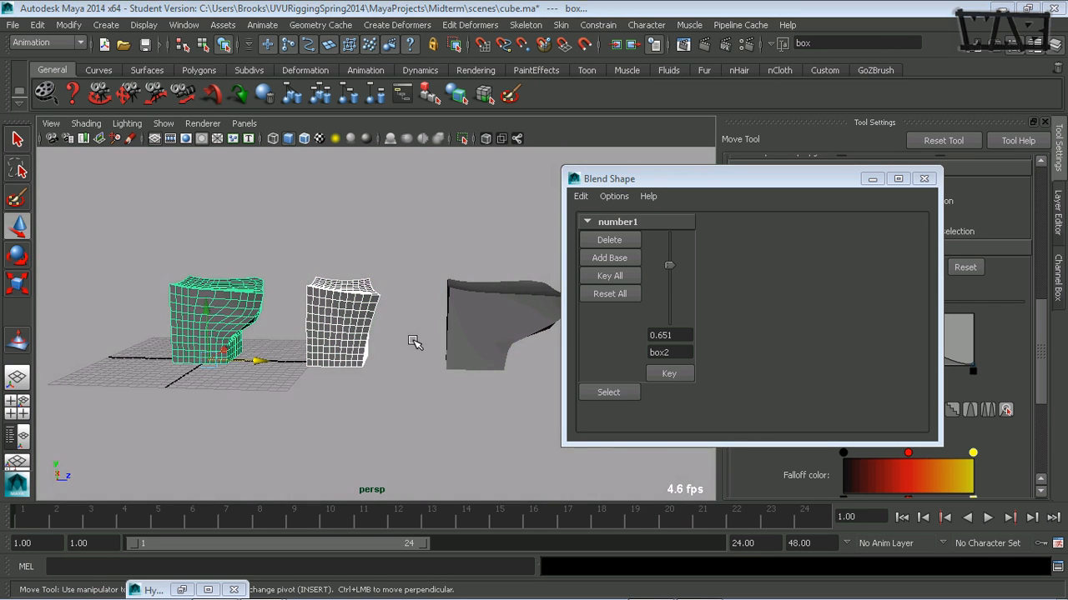
{"action": "key", "text": "space"}
{"action": "left_click", "coordinate": [314, 374]}
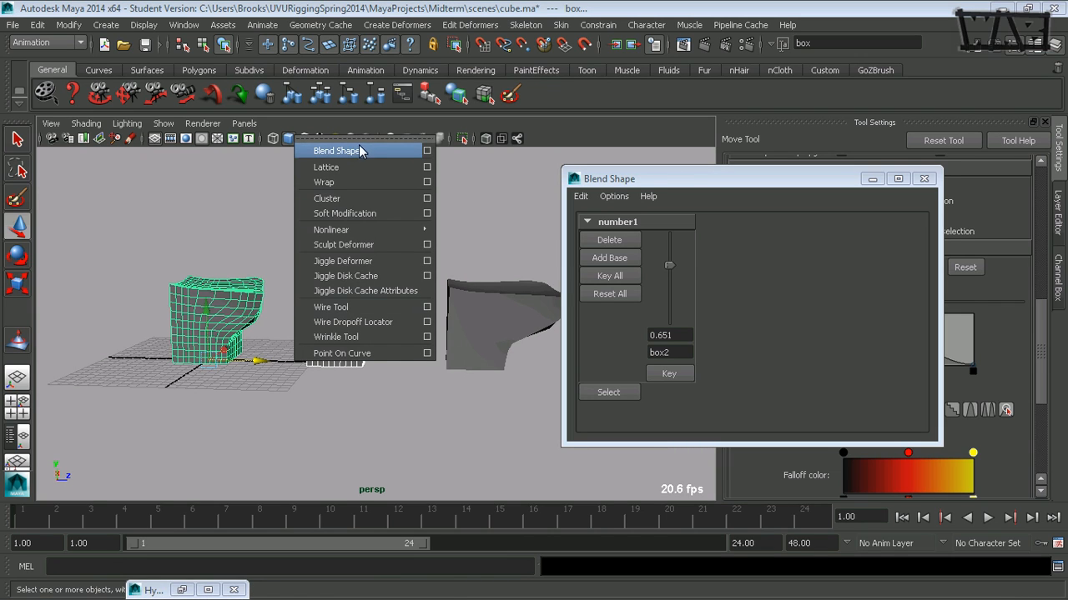
{"action": "left_click", "coordinate": [426, 153]}
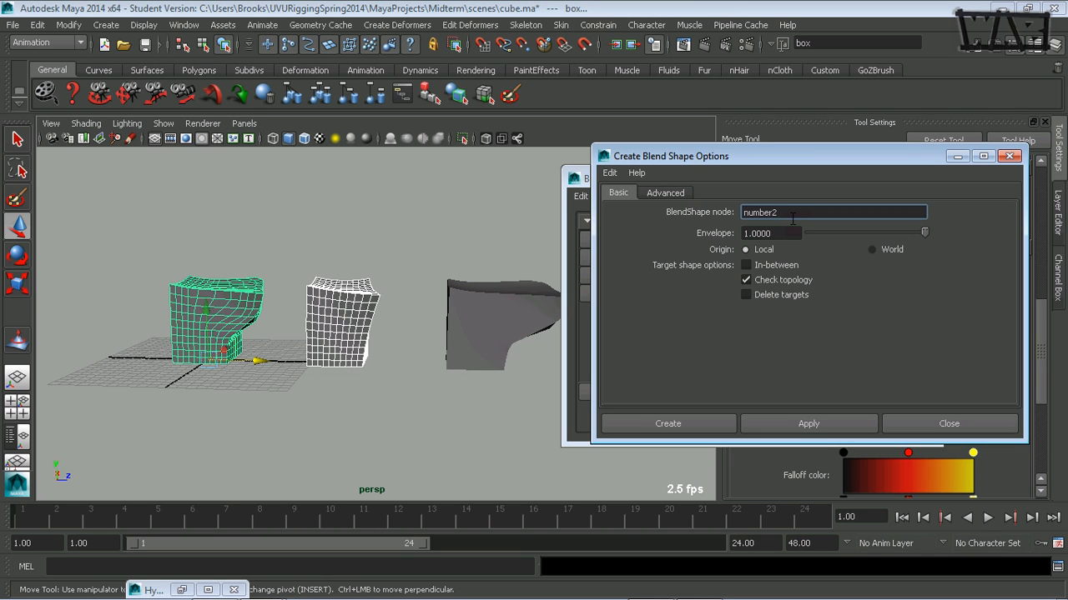
{"action": "left_click", "coordinate": [672, 424]}
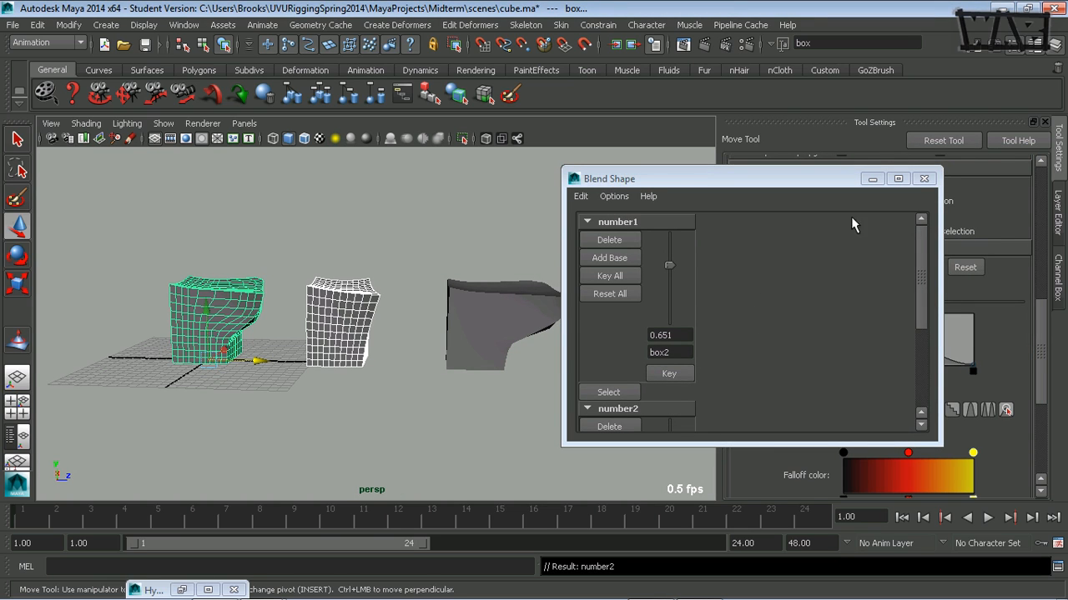
Bring number2's controls into view in the Blend Shape editor, and add a nonlinear Squash deformer to box1
{"action": "left_click_drag", "start_coordinate": [921, 265], "coordinate": [923, 363]}
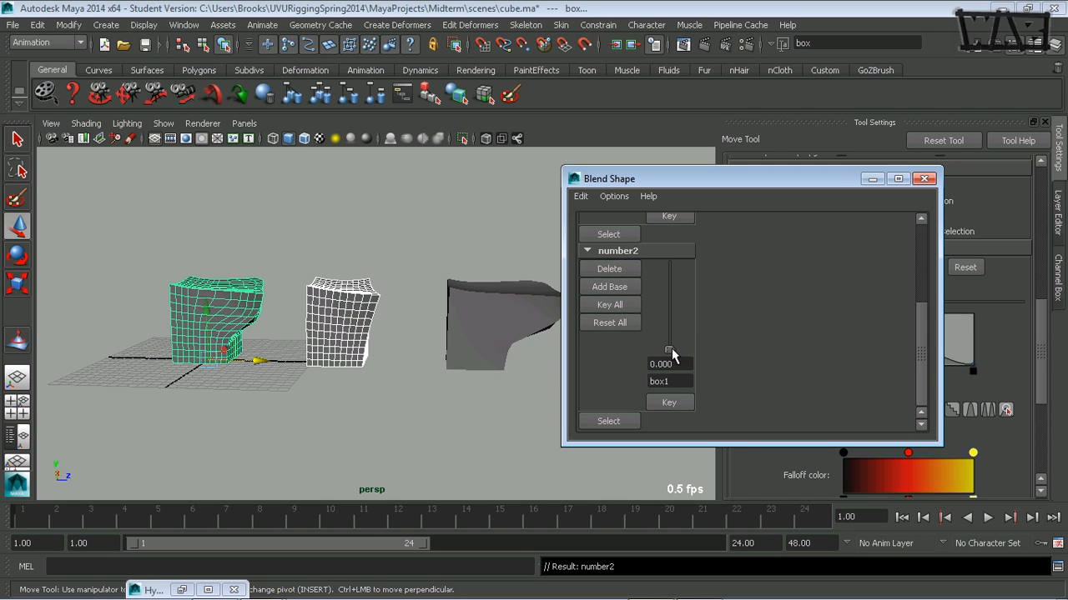
{"action": "left_click_drag", "start_coordinate": [378, 338], "coordinate": [329, 315], "text": "alt"}
{"action": "left_click", "coordinate": [327, 308]}
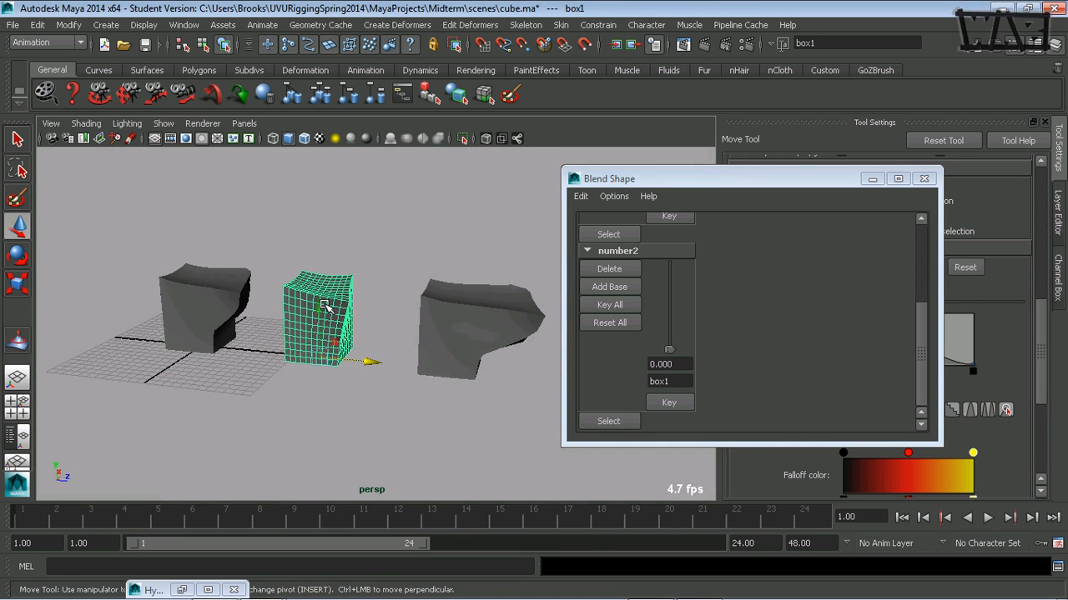
{"action": "key", "text": "space"}
{"action": "left_click", "coordinate": [276, 342]}
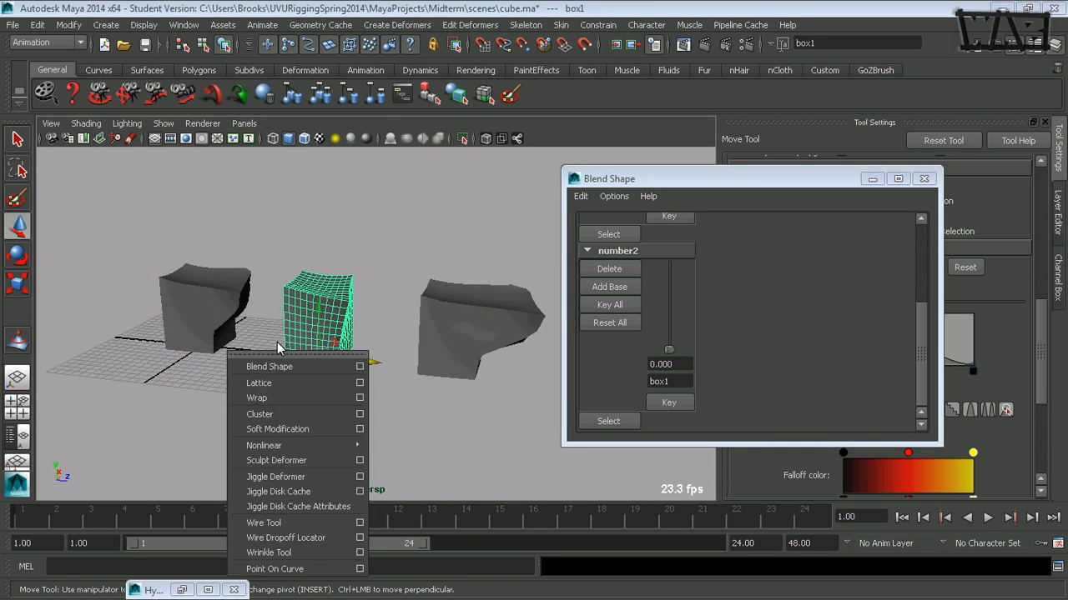
{"action": "mouse_move", "coordinate": [304, 444]}
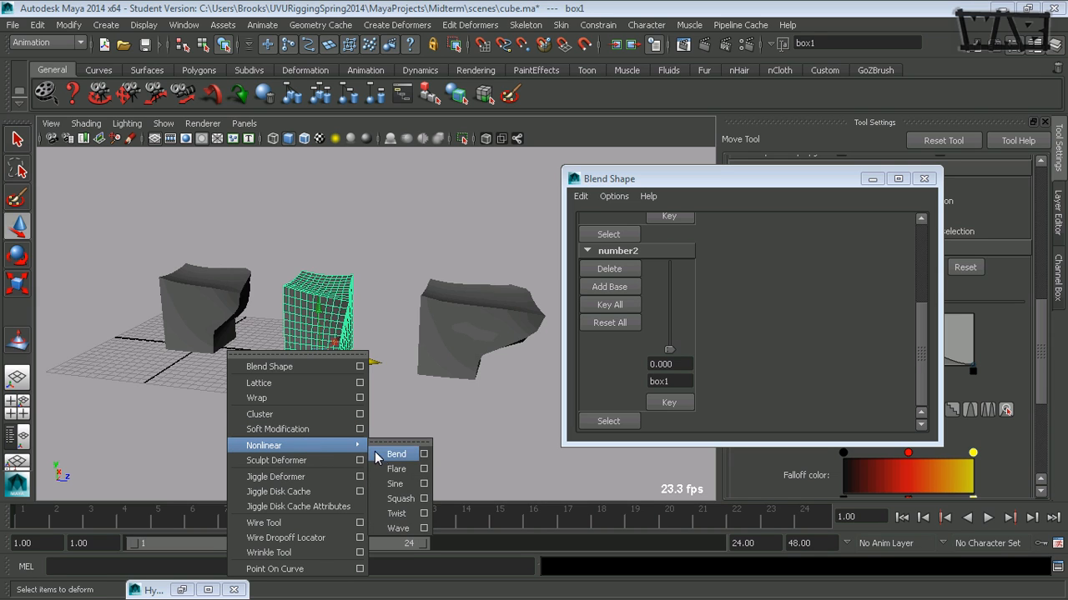
{"action": "left_click", "coordinate": [398, 499]}
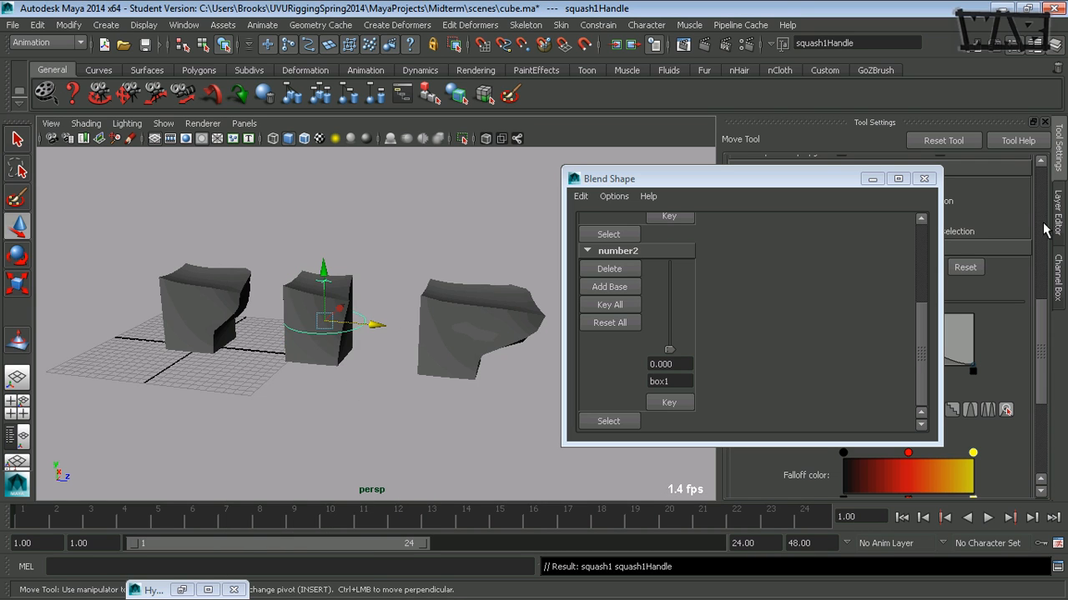
Show the squash1 attributes in the Channel Box and set Factor to 2.2 to stretch box1
{"action": "left_click_drag", "start_coordinate": [843, 179], "coordinate": [761, 270]}
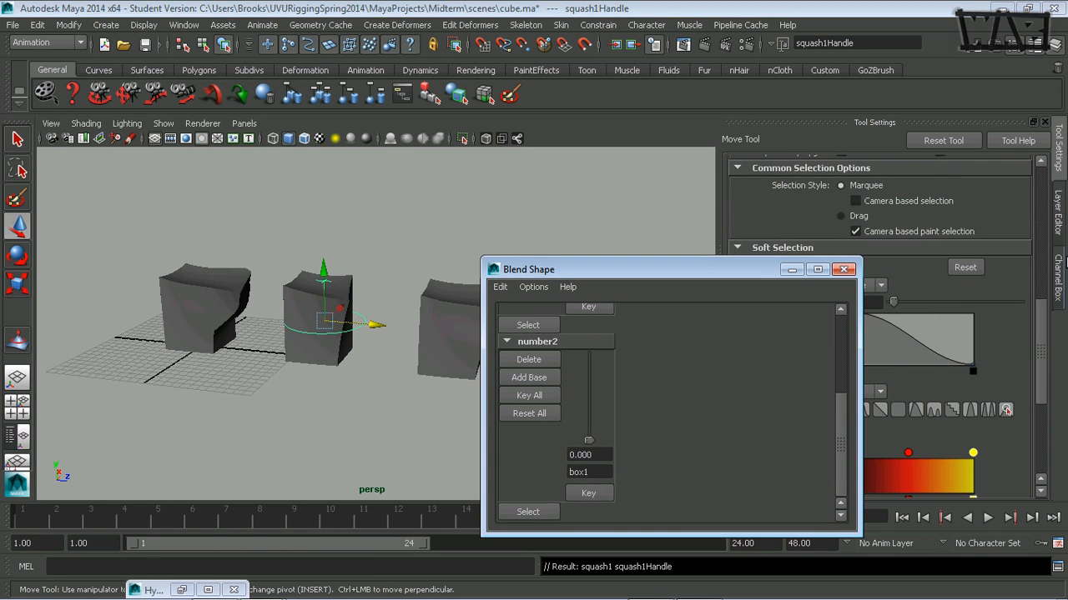
{"action": "left_click", "coordinate": [1060, 277]}
{"action": "left_click", "coordinate": [901, 347]}
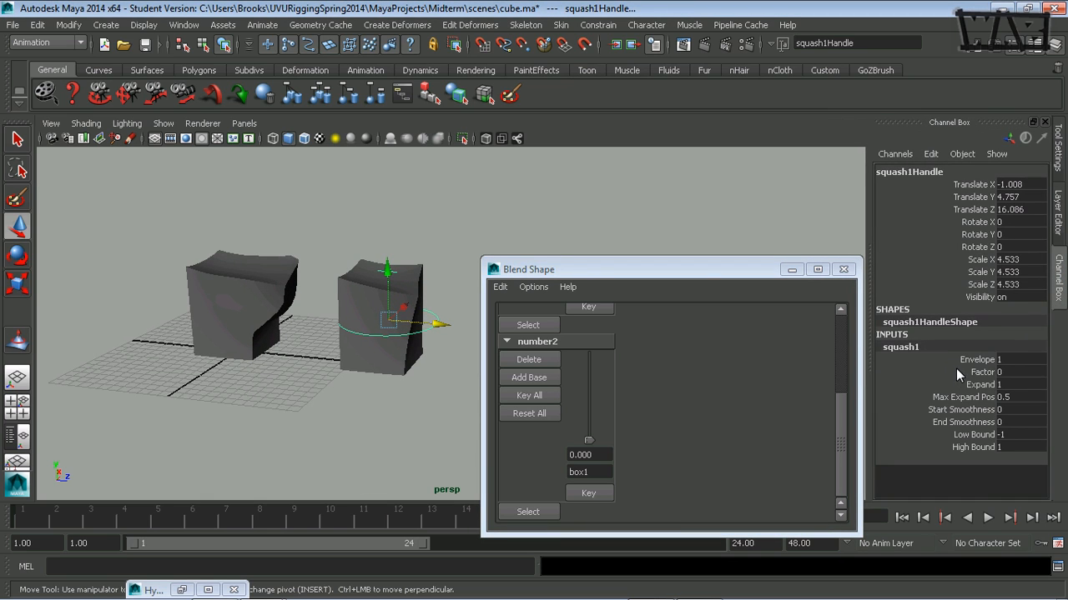
{"action": "left_click", "coordinate": [983, 371]}
{"action": "mouse_move", "coordinate": [418, 404]}
{"action": "middle_mouse_down"}
{"action": "mouse_move", "coordinate": [403, 407]}
{"action": "mouse_move", "coordinate": [417, 407]}
{"action": "middle_mouse_up"}
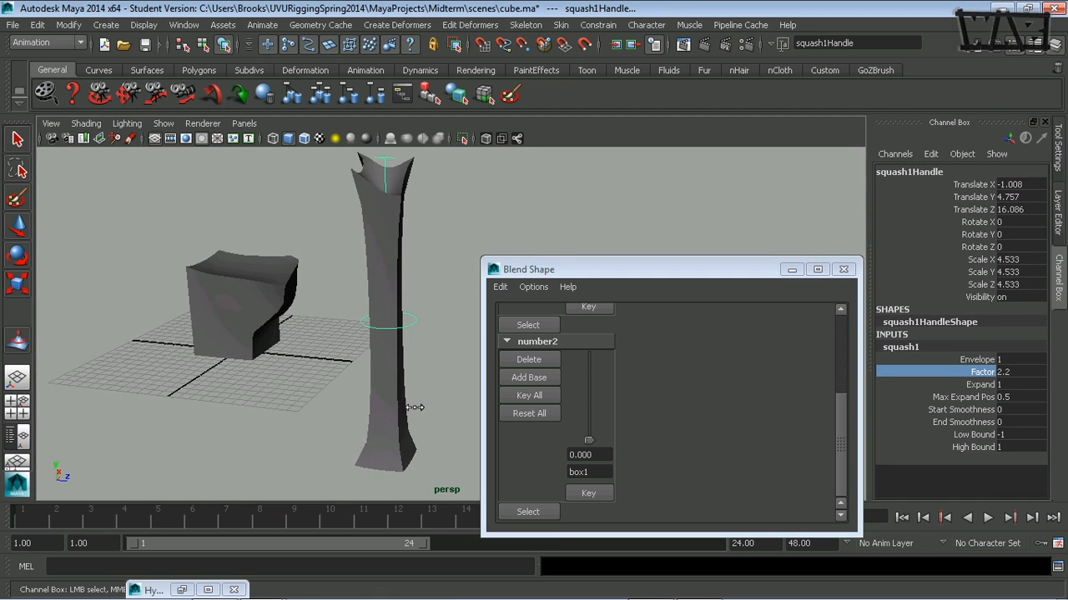
Raise number2's box1 weight to 1.000 on the original box and minimize the Blend Shape editor
{"action": "right_click_drag", "start_coordinate": [419, 405], "coordinate": [382, 374], "text": "alt"}
{"action": "middle_click_drag", "start_coordinate": [382, 374], "coordinate": [282, 362], "text": "alt"}
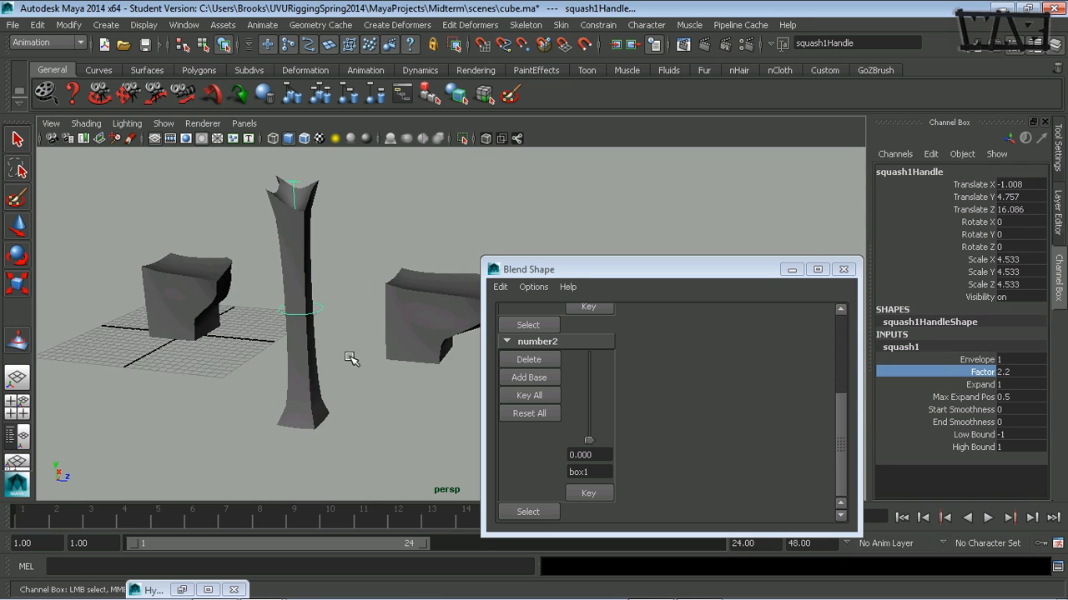
{"action": "left_click_drag", "start_coordinate": [350, 358], "coordinate": [453, 370], "text": "alt"}
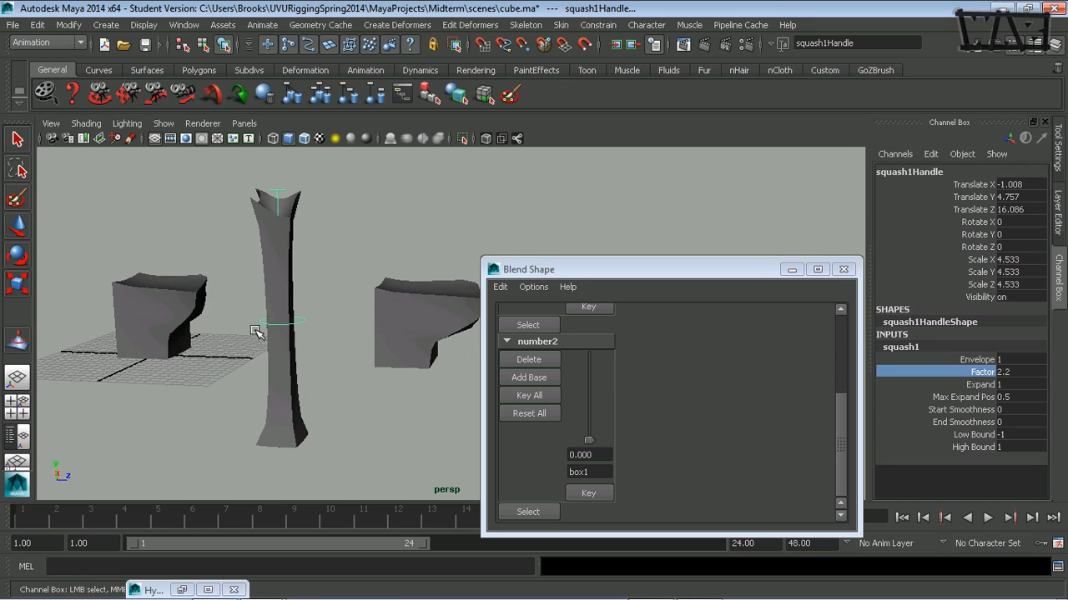
{"action": "left_click_drag", "start_coordinate": [181, 305], "coordinate": [295, 315], "text": "alt"}
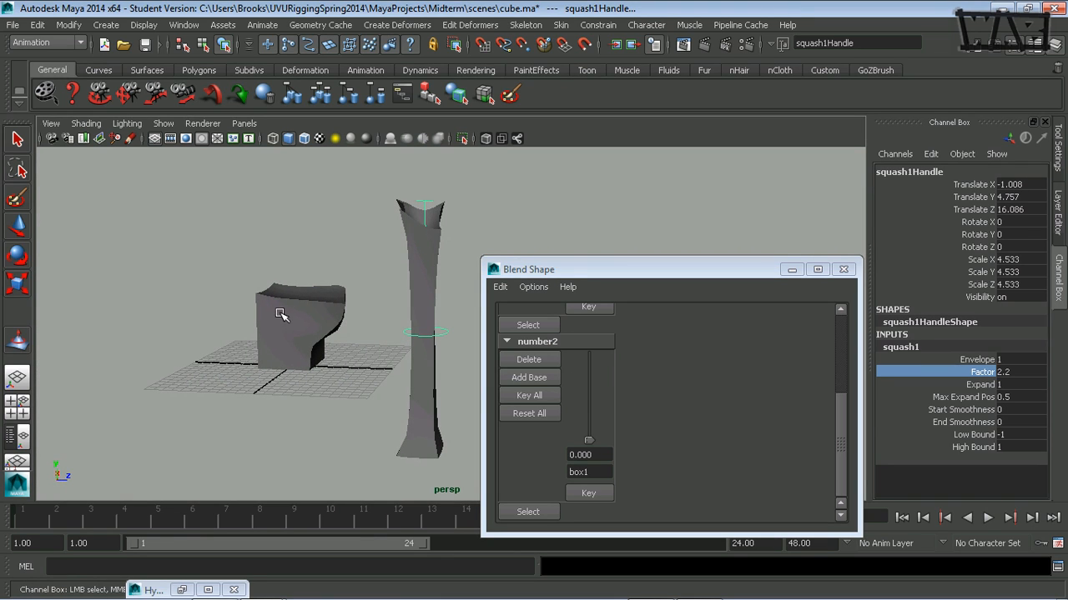
{"action": "left_click", "coordinate": [840, 457]}
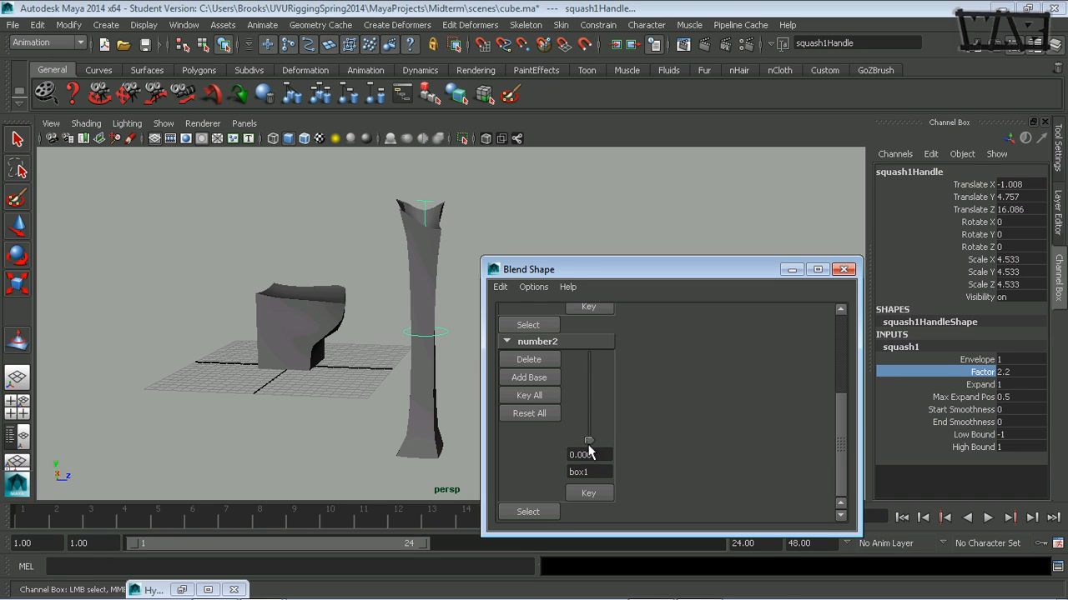
{"action": "left_click_drag", "start_coordinate": [589, 444], "coordinate": [608, 351]}
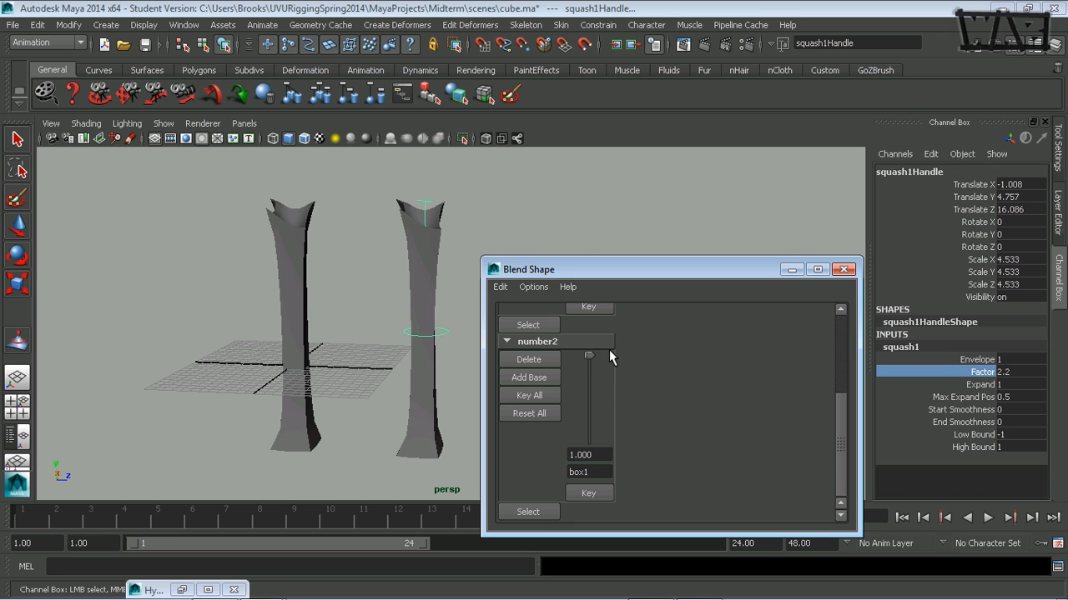
{"action": "left_click_drag", "start_coordinate": [609, 355], "coordinate": [583, 351]}
{"action": "scroll", "coordinate": [841, 458], "scroll_direction": "up", "scroll_amount": 3}
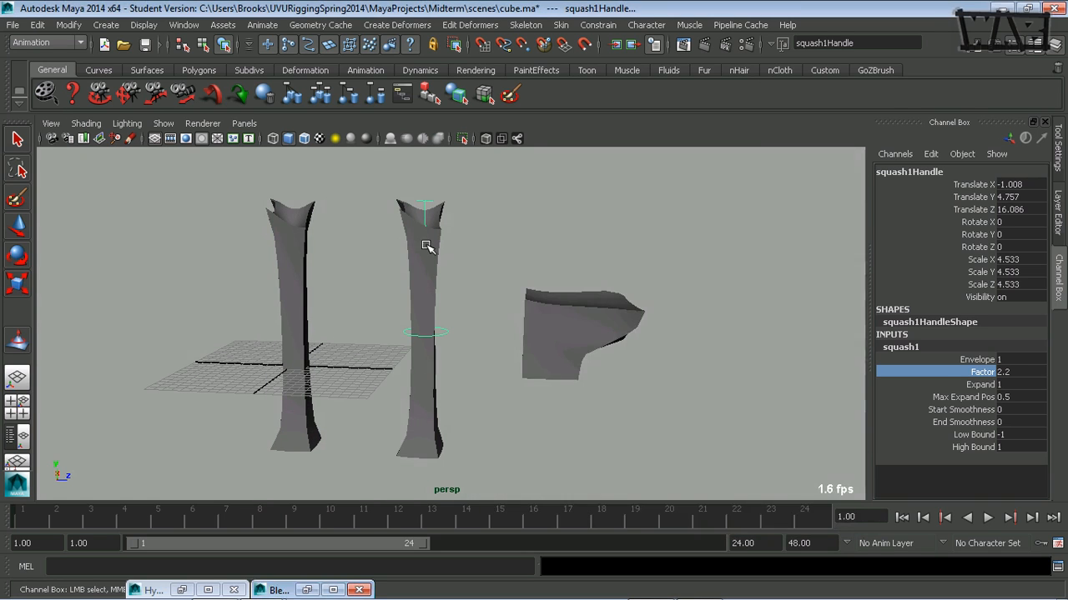
{"action": "left_click", "coordinate": [791, 269]}
Select the original box with the Move tool and examine its shape beside both targets
{"action": "left_click_drag", "start_coordinate": [424, 286], "coordinate": [383, 317], "text": "alt"}
{"action": "key", "text": "w"}
{"action": "left_click", "coordinate": [310, 271]}
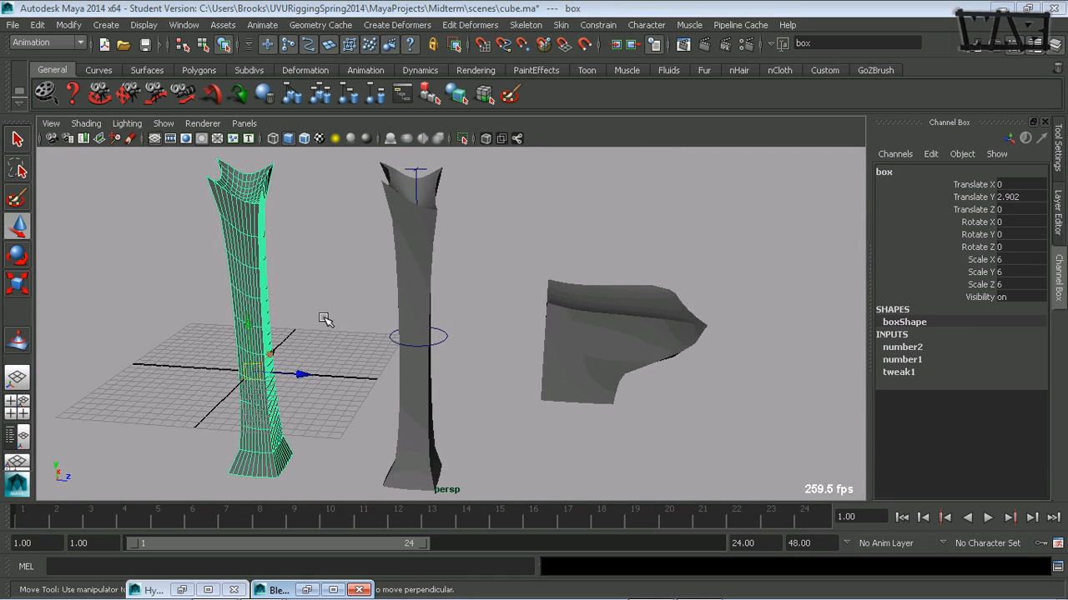
{"action": "scroll", "coordinate": [401, 287], "scroll_direction": "up", "scroll_amount": 3}
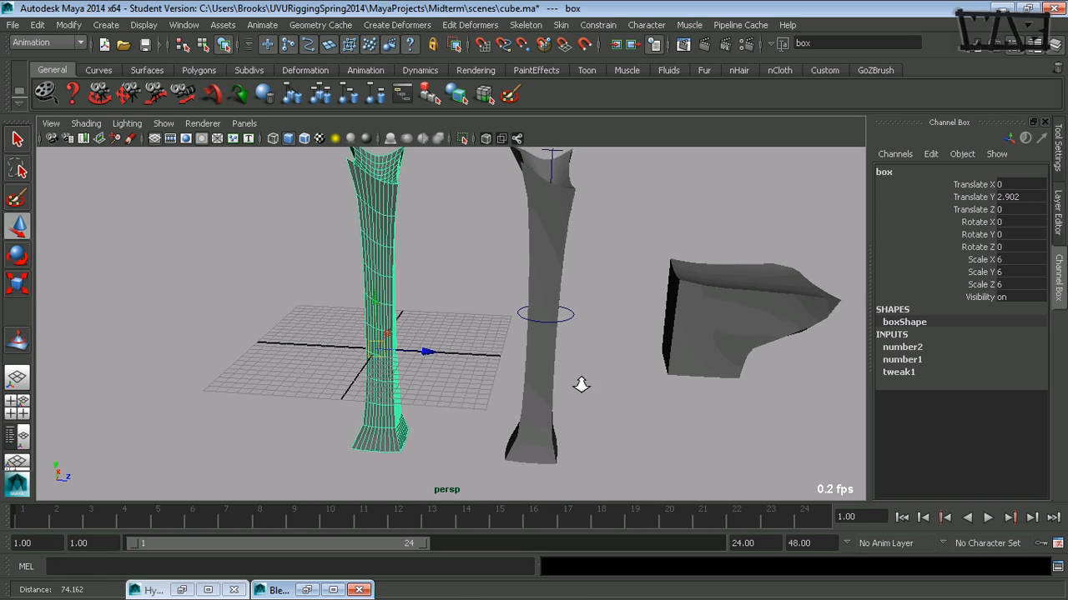
{"action": "right_click_drag", "start_coordinate": [581, 389], "coordinate": [474, 390], "text": "alt"}
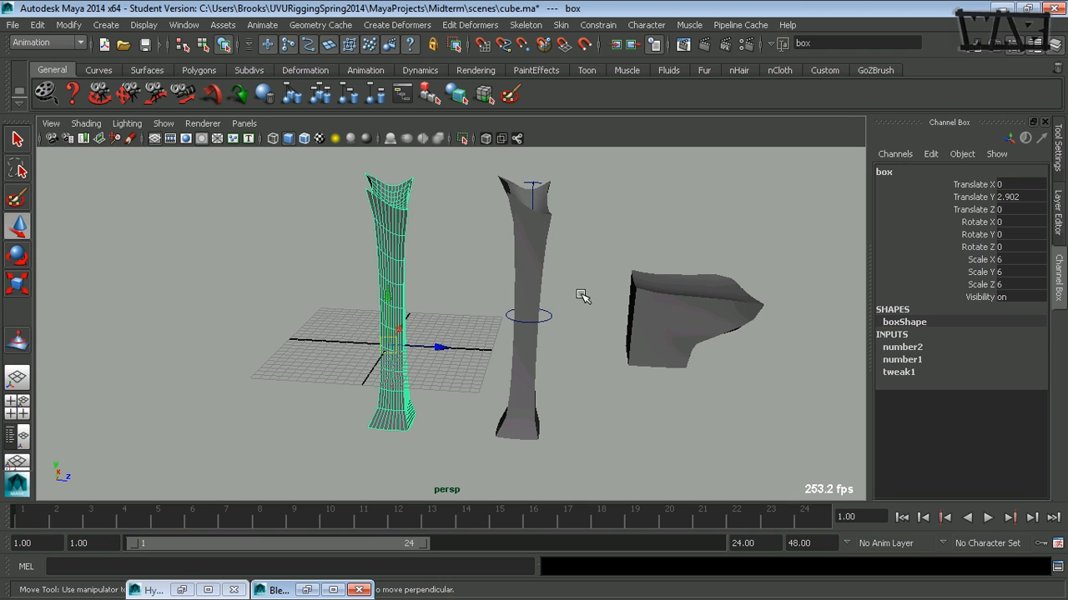
Restore the Blend Shape editor to check its weight controls, and close it
{"action": "left_click", "coordinate": [307, 589]}
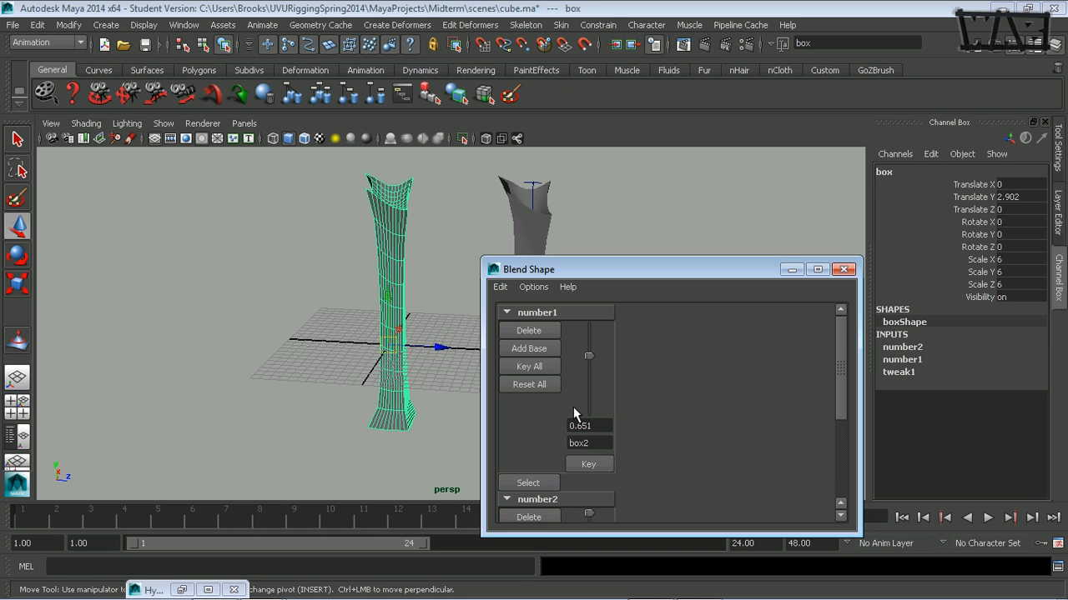
{"action": "left_click", "coordinate": [844, 270]}
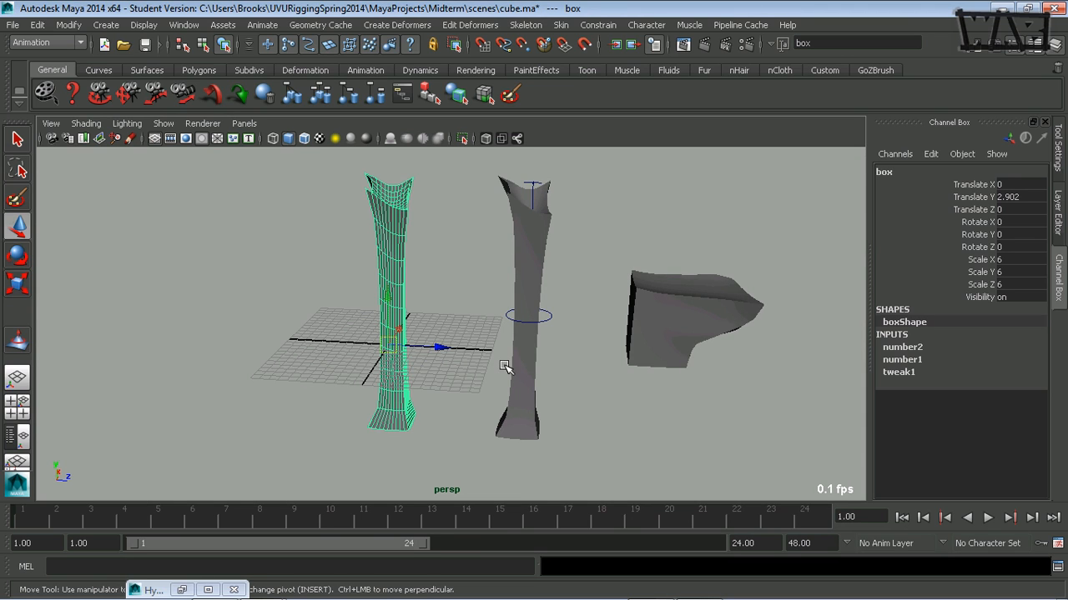
{"action": "left_click_drag", "start_coordinate": [513, 399], "coordinate": [462, 405], "text": "alt"}
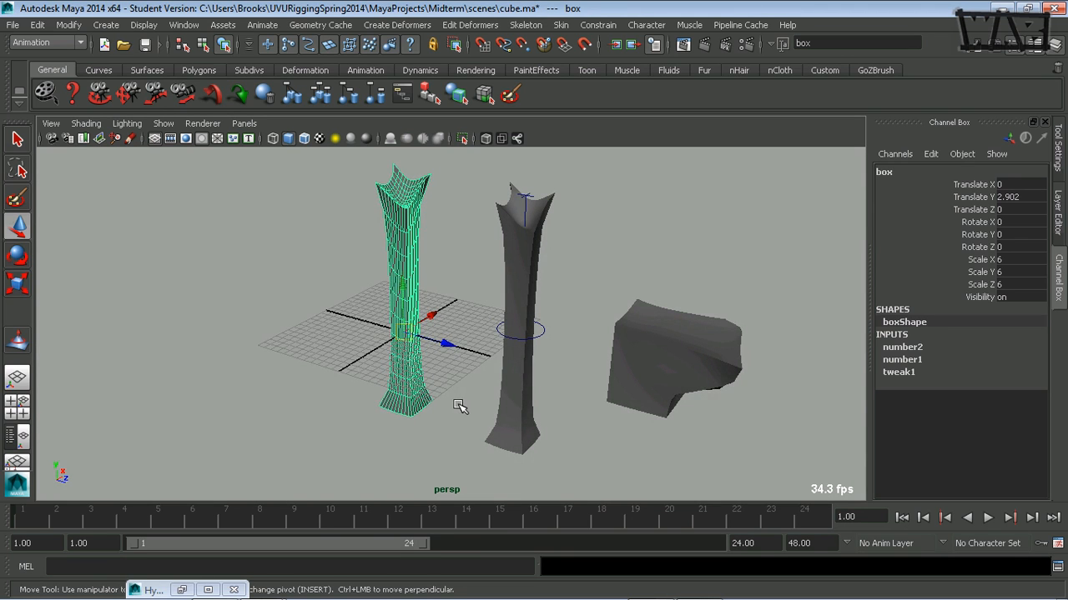